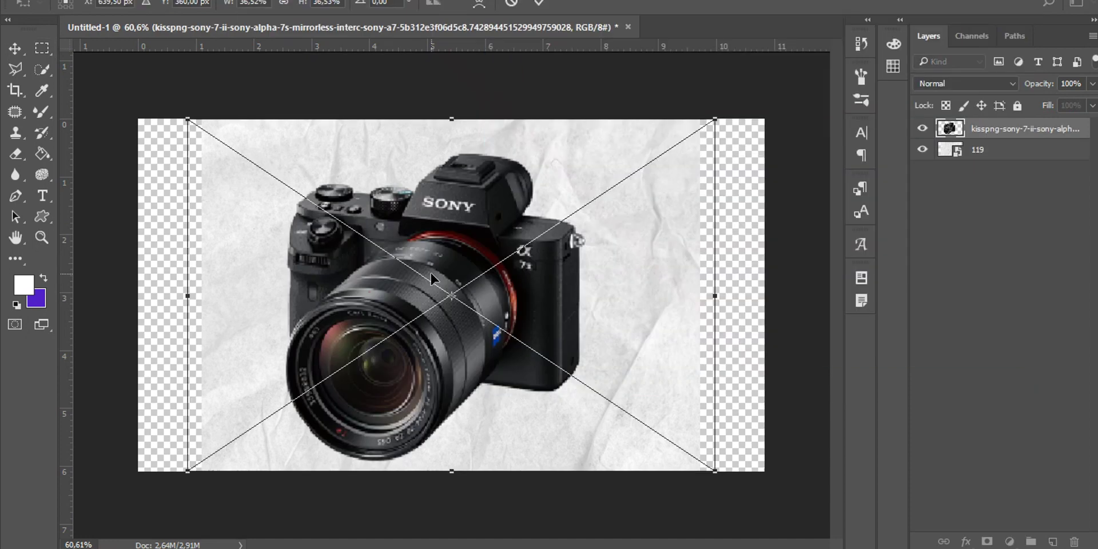
Scale down the placed camera image and trace a closed Polygonal Lasso selection loosely around it with paper layer 119 active
left_click_drag(748, 132, 487, 272)
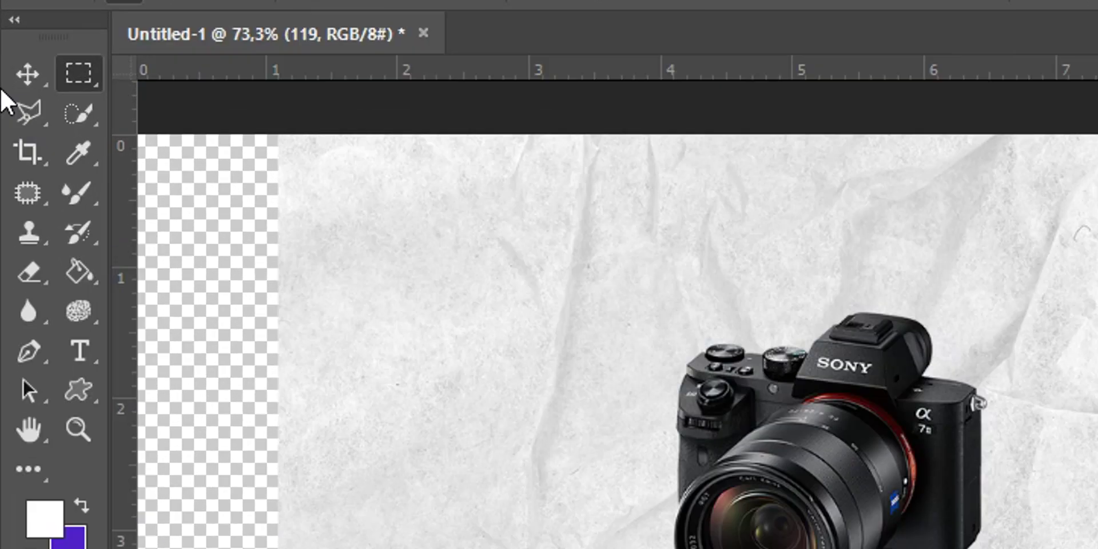
left_click(28, 112)
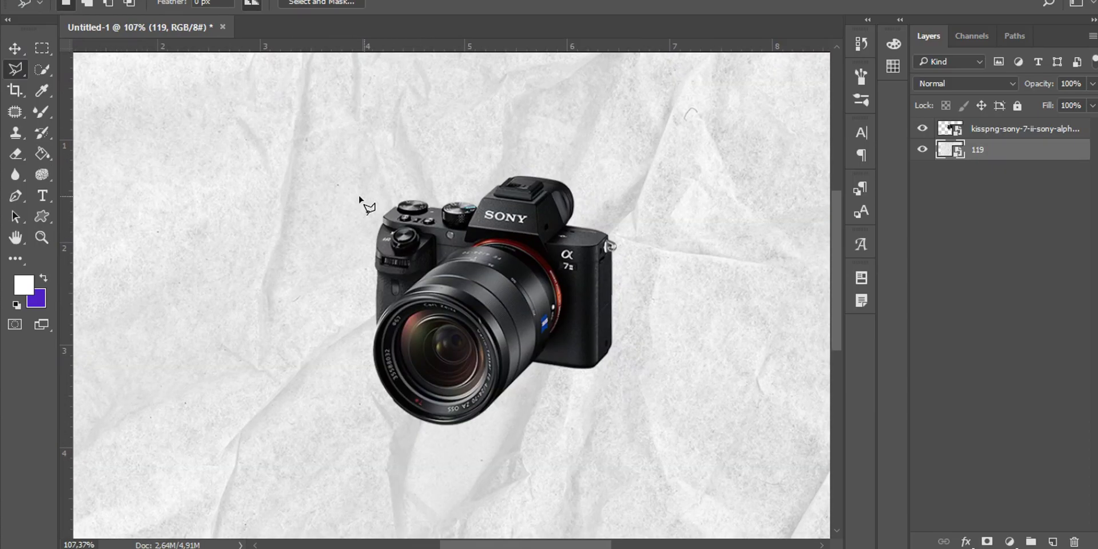
left_click(350, 201)
left_click(383, 168)
left_click(420, 167)
left_click(438, 172)
left_click(468, 166)
left_click(485, 169)
left_click(498, 153)
left_click(513, 150)
left_click(637, 232)
left_click(643, 343)
left_click(590, 404)
left_click(546, 397)
left_click(493, 445)
left_click(394, 457)
left_click(342, 400)
left_click(343, 351)
double_click(353, 292)
scroll(529, 240, "down", 2)
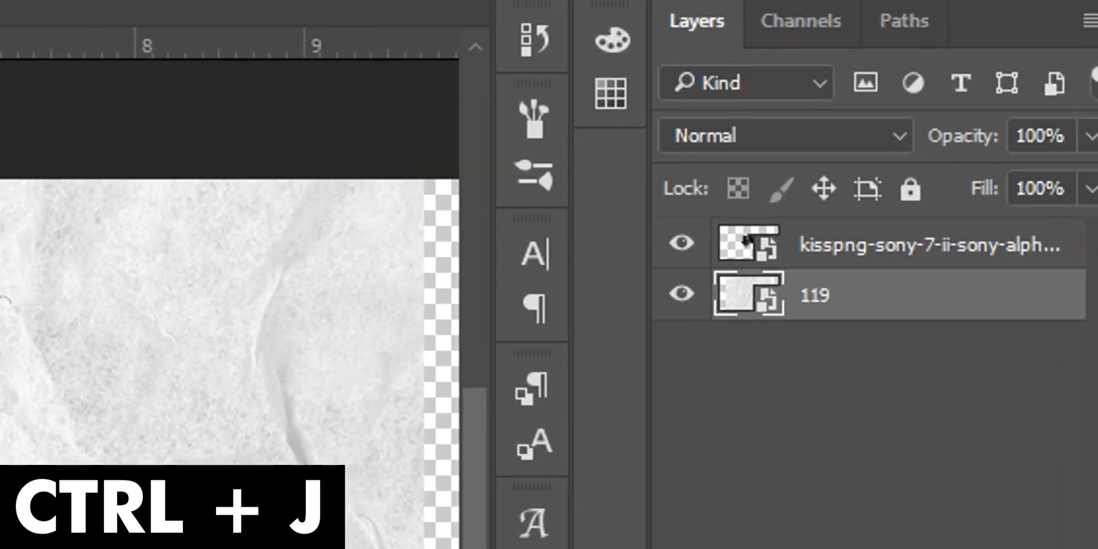
Copy the selected paper area to a new layer and delete the original paper layer 119
key("ctrl+j")
left_click(775, 344)
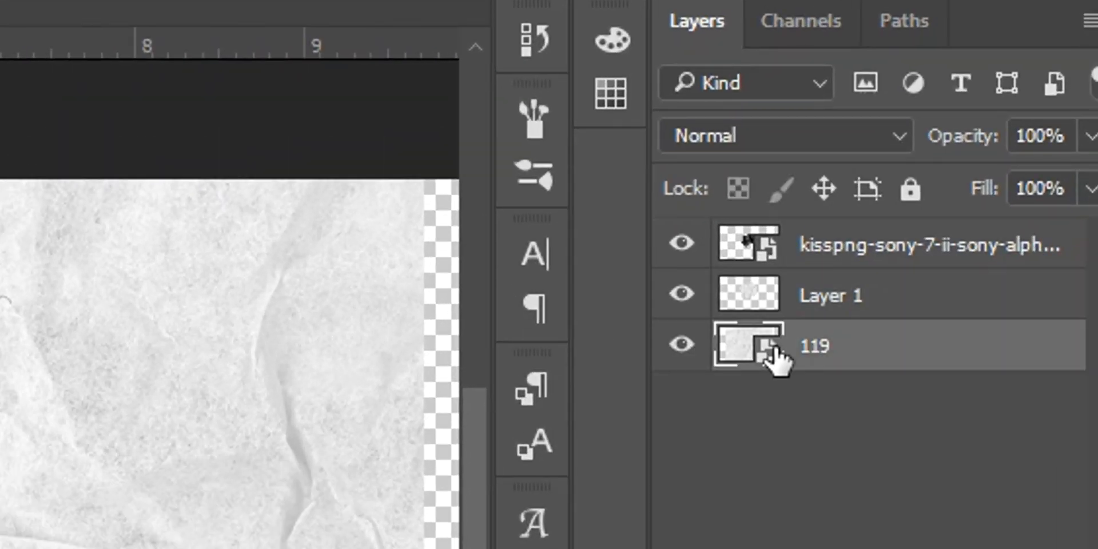
key("Delete")
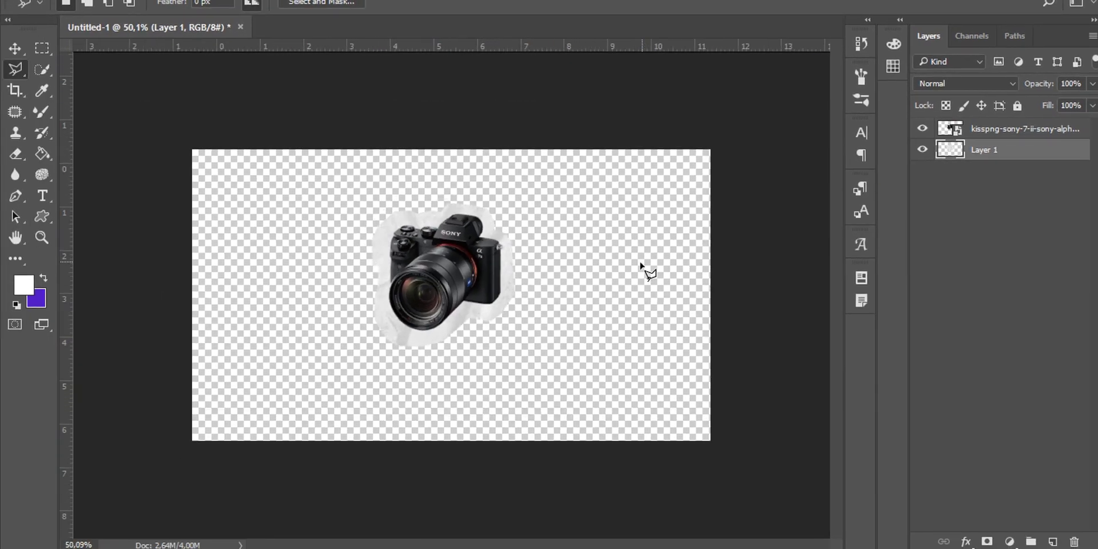
Save the camera cutout with its paper border as a PNG file named KAMER in the HASIL EDIT folder
scroll(644, 270, "up", 2)
left_click(49, 0)
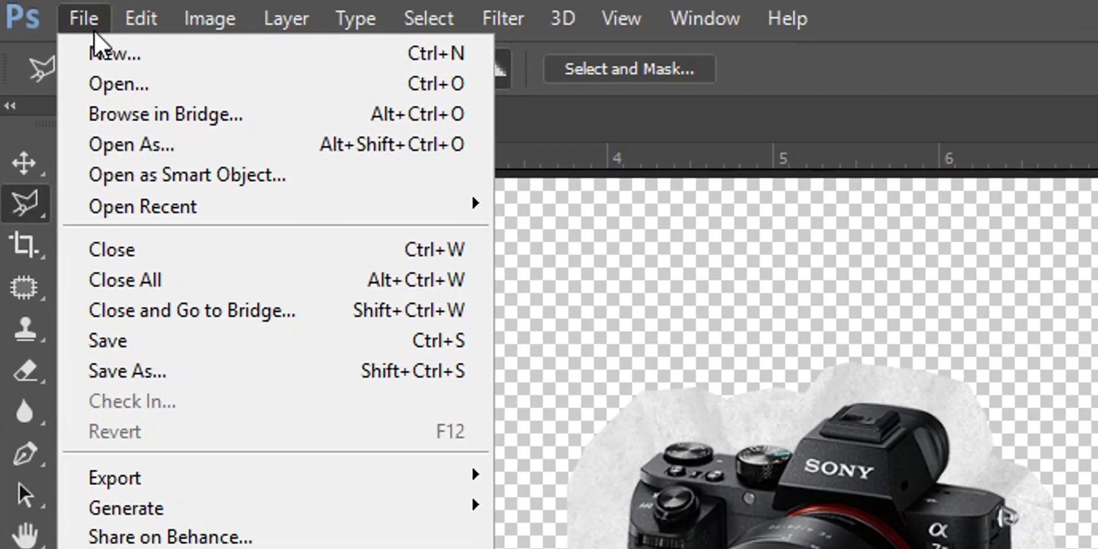
left_click(145, 372)
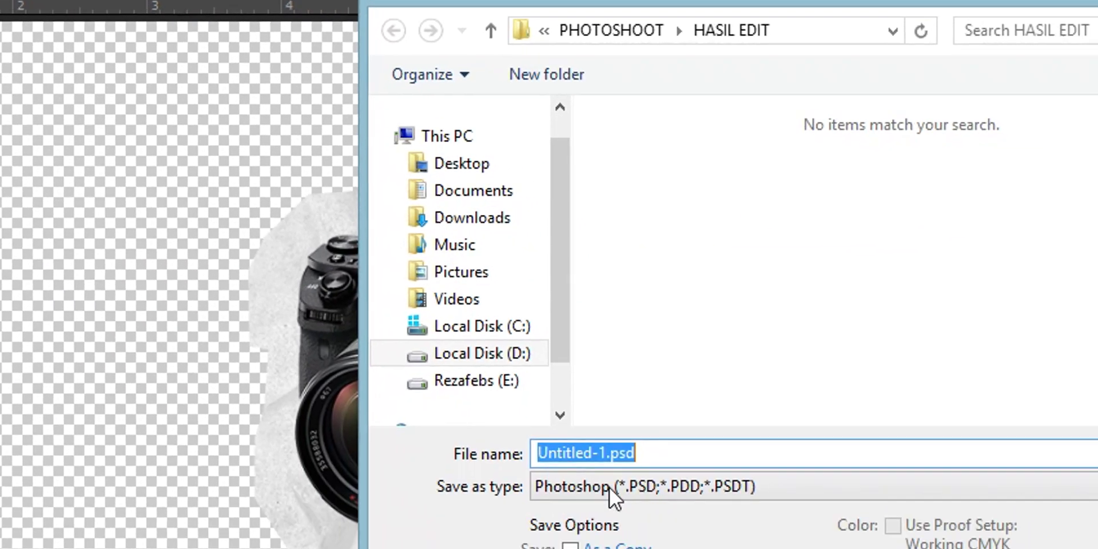
left_click(609, 486)
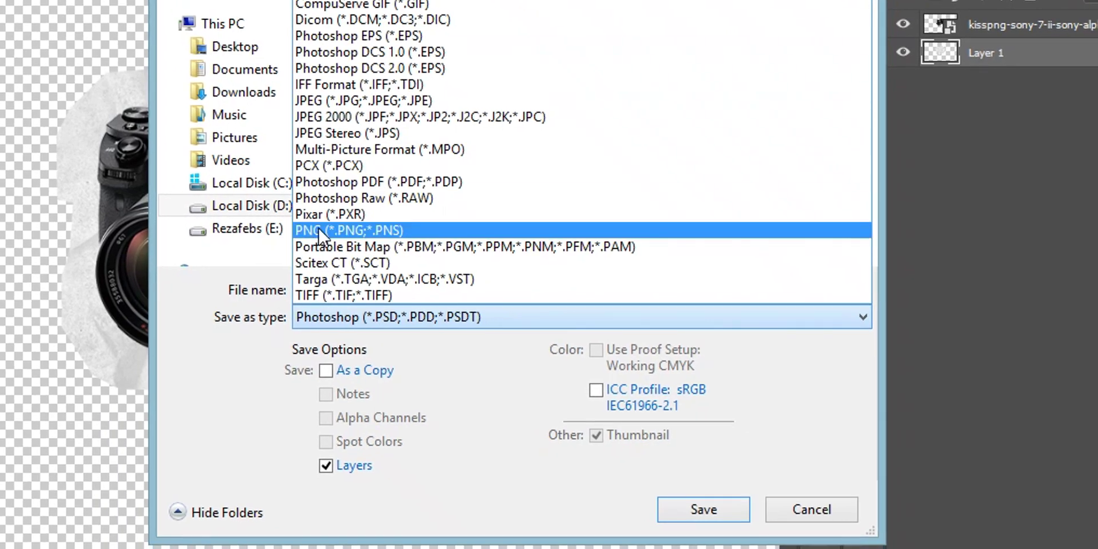
left_click(258, 369)
type("KAMER")
left_click(703, 509)
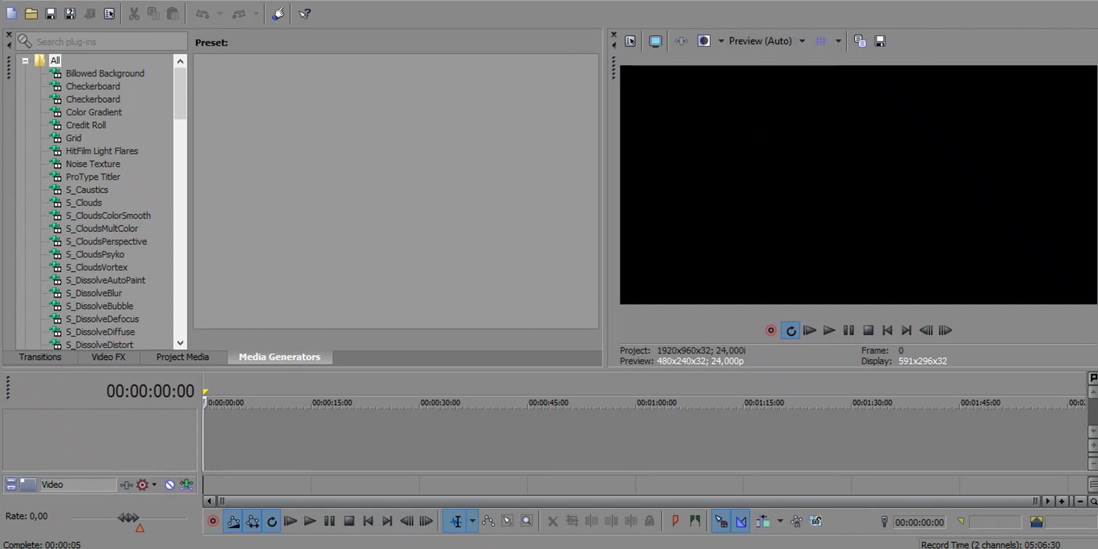
Add kamera a7.png from the FOTO folder to the start of the empty Vegas Pro timeline
key("alt+Tab")
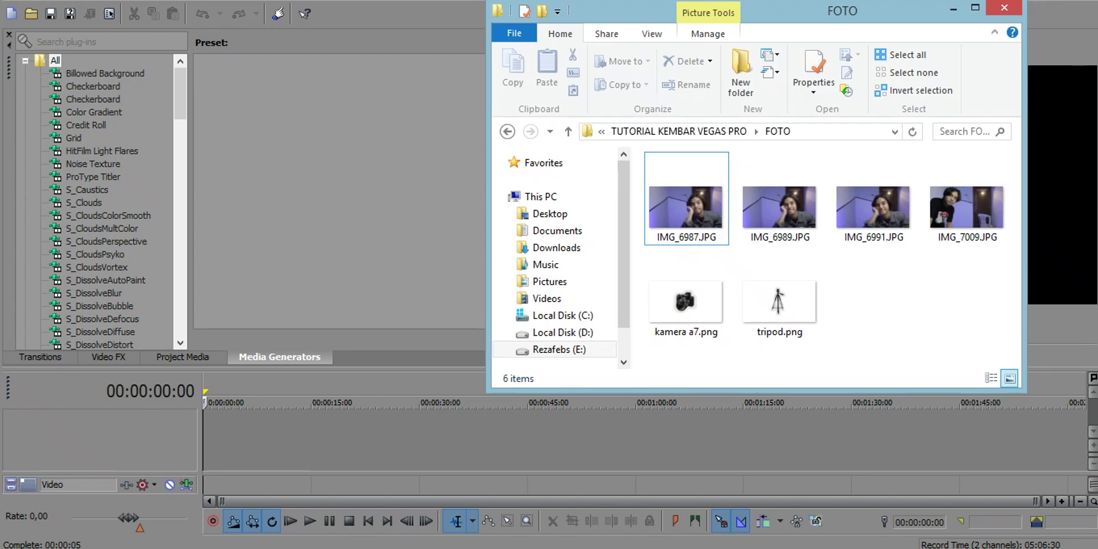
left_click(697, 300)
left_click_drag(699, 298, 208, 438)
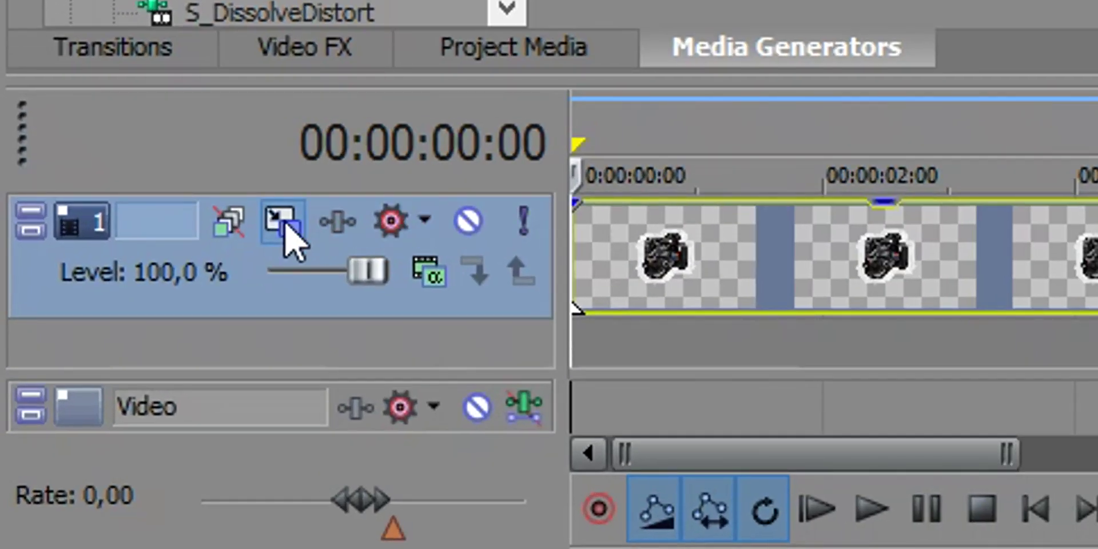
Open Track Motion for the camera track, enable Scale About Center, and move the window clear of the preview
left_click(282, 221)
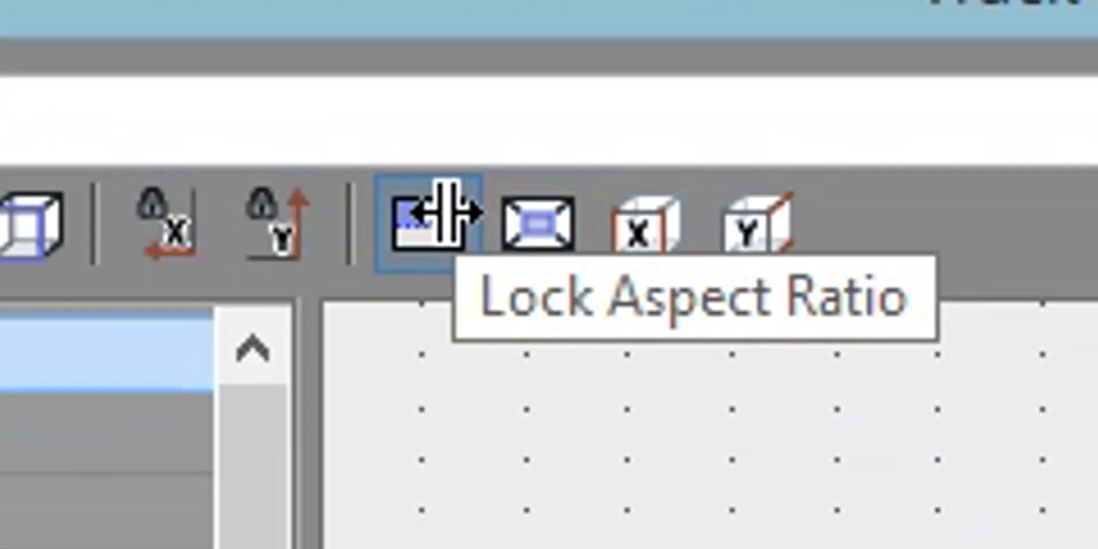
left_click(544, 221)
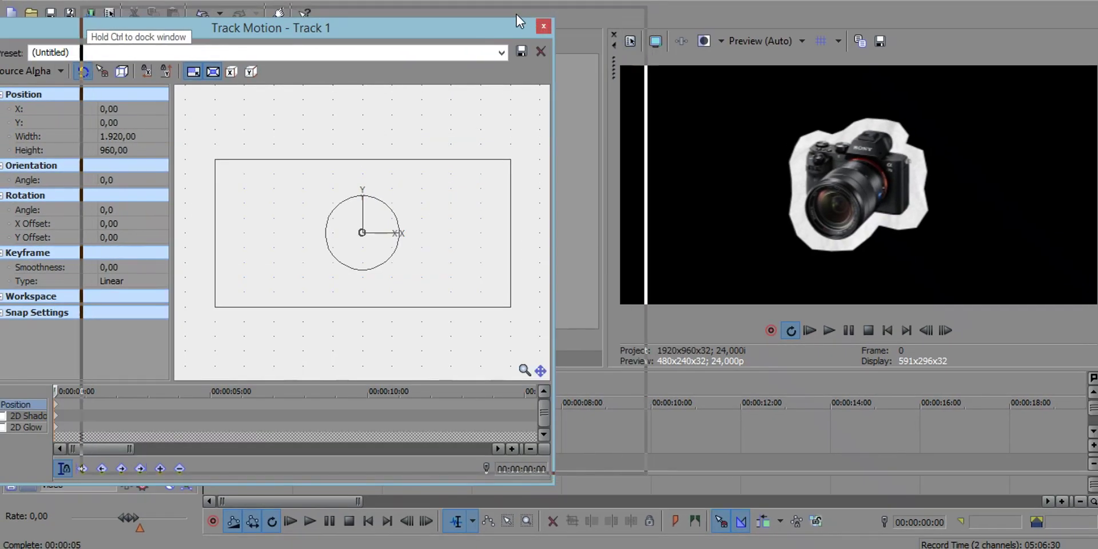
left_click_drag(518, 21, 487, 132)
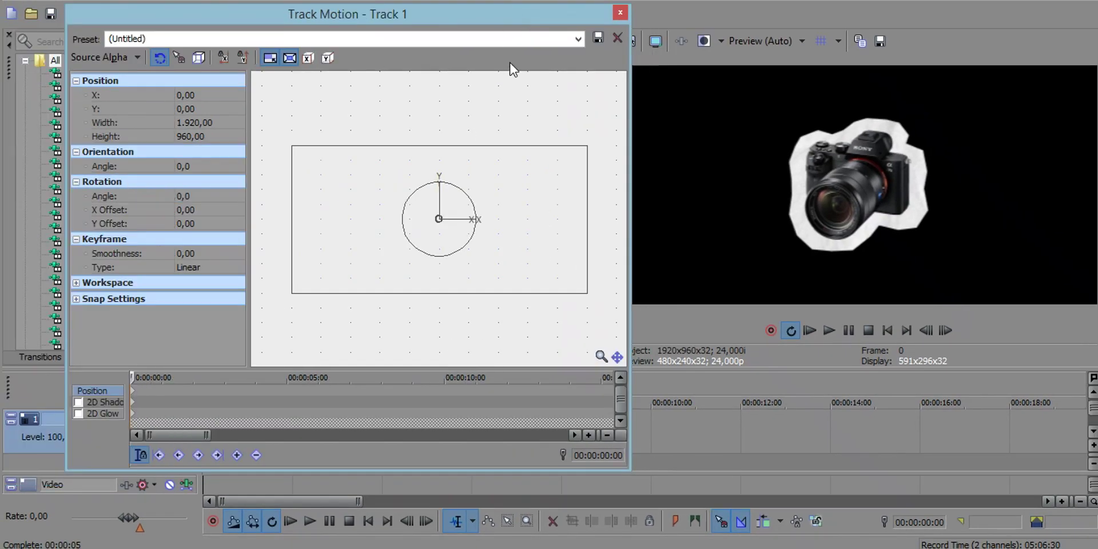
Shrink the camera frame to about 1151 × 575 and place it off-screen below at about X -152, Y -671, rotated 16.8°
left_click_drag(586, 147, 526, 174)
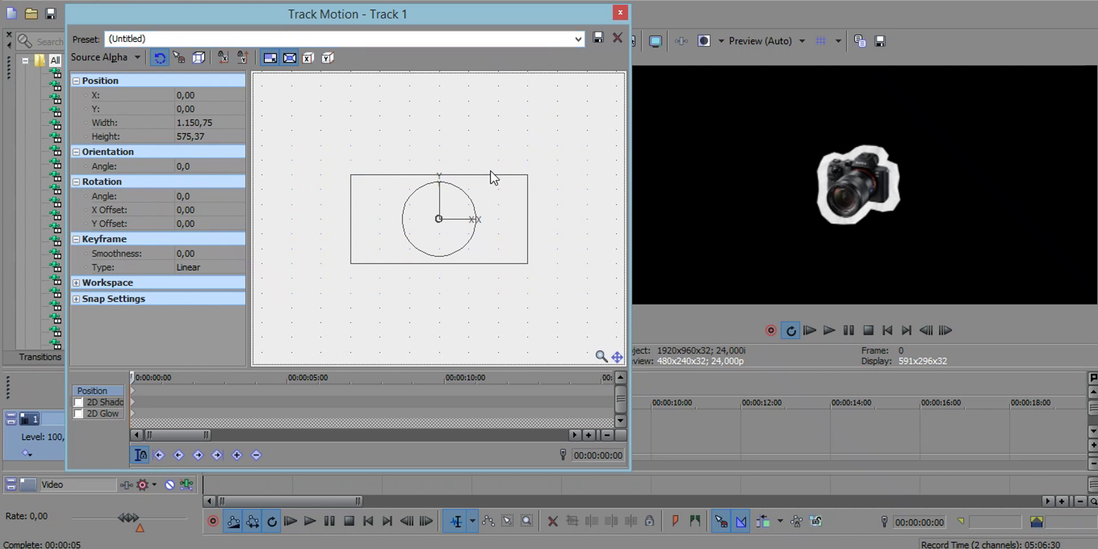
left_click_drag(465, 190, 482, 313)
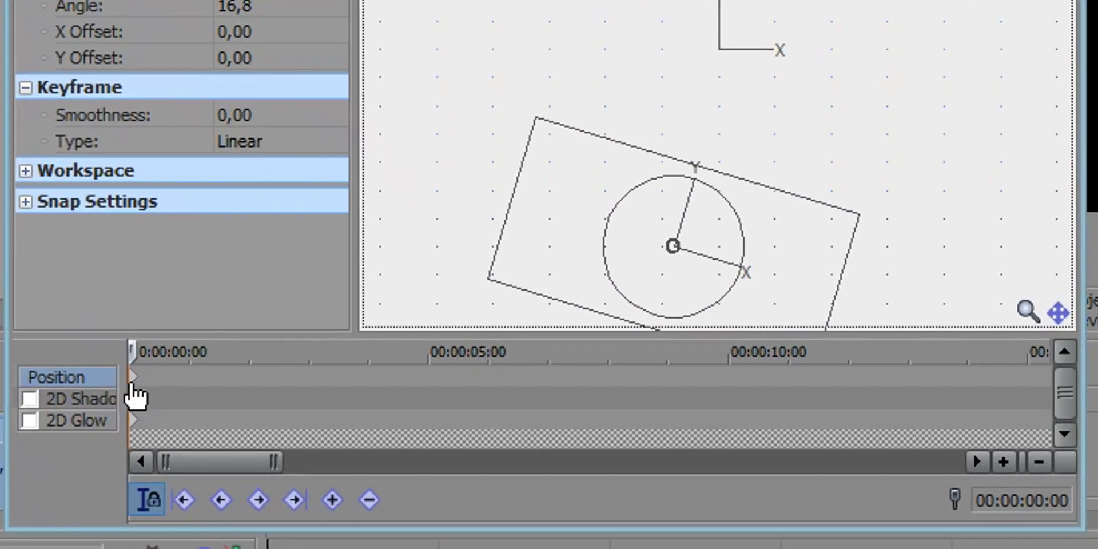
Add a Position keyframe at frame 6 with the camera raised to about X -94, Y -210 and rotated to -9°
left_click(135, 386)
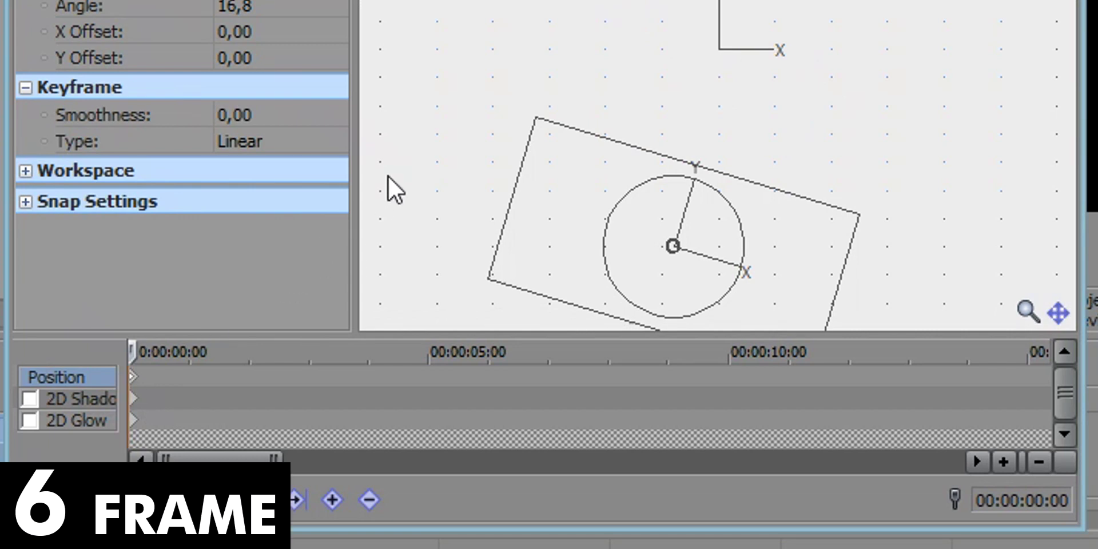
key("Right")
key("Right")
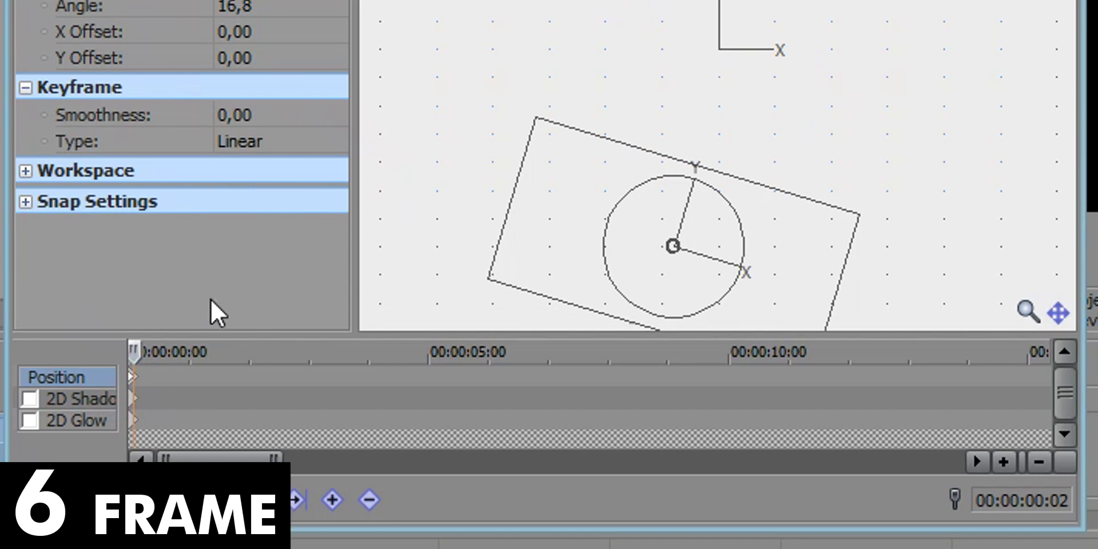
key("Up")
key("Up")
key("Up")
key("Up")
key("Home")
key("Right")
key("Right")
key("Right")
key("Right")
key("Right")
key("Right")
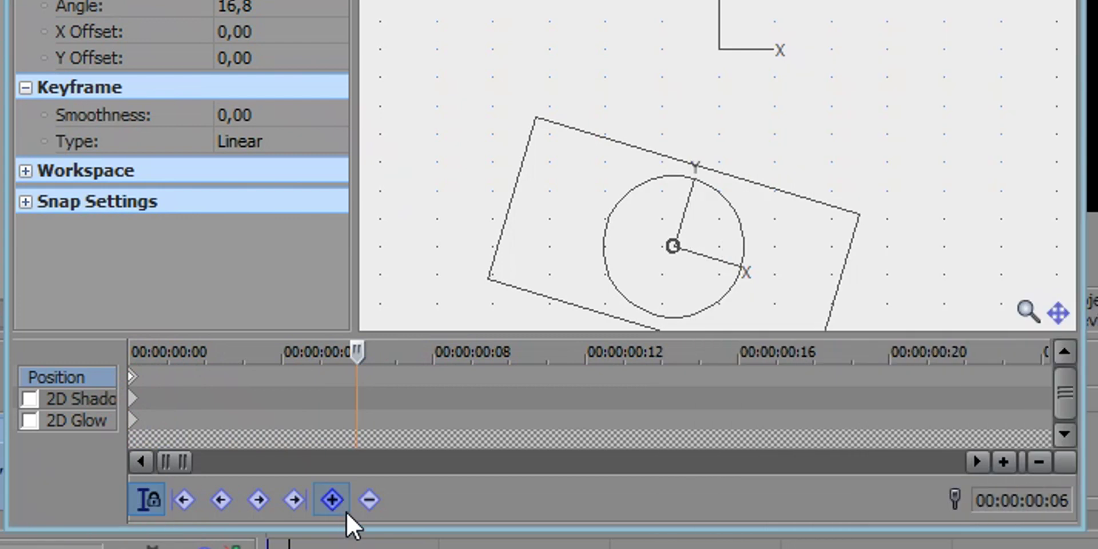
left_click(333, 501)
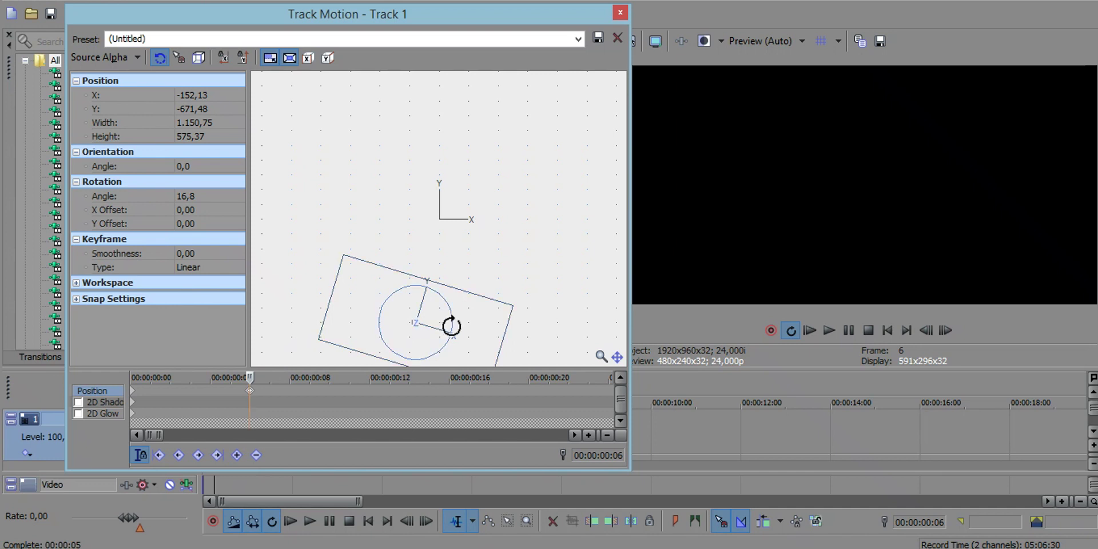
left_click_drag(469, 327, 467, 207)
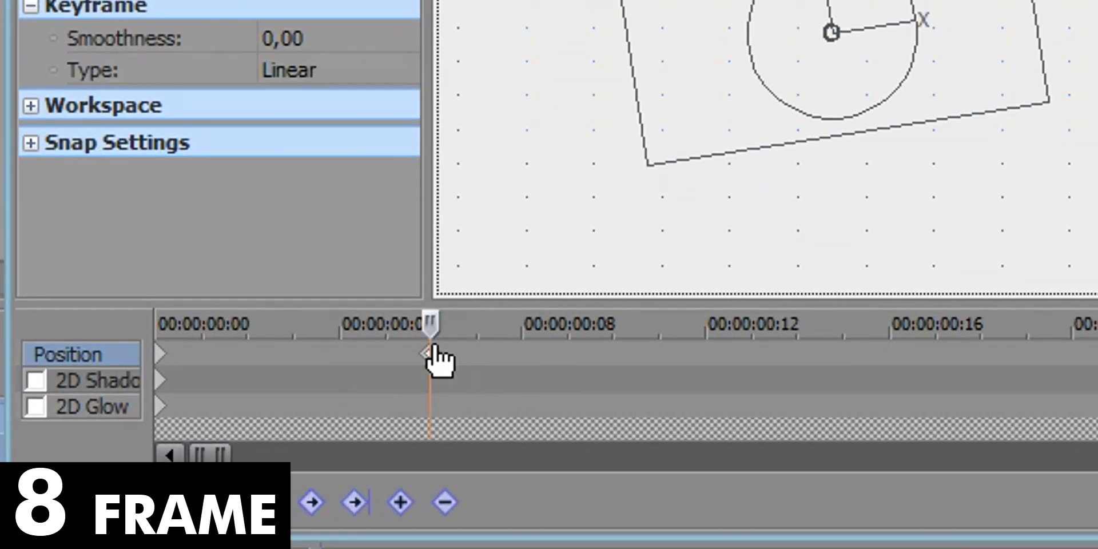
Add a Position keyframe at frame 14 with the camera at about X -84, Y -94 and rotated upright to 0°
left_click(434, 350)
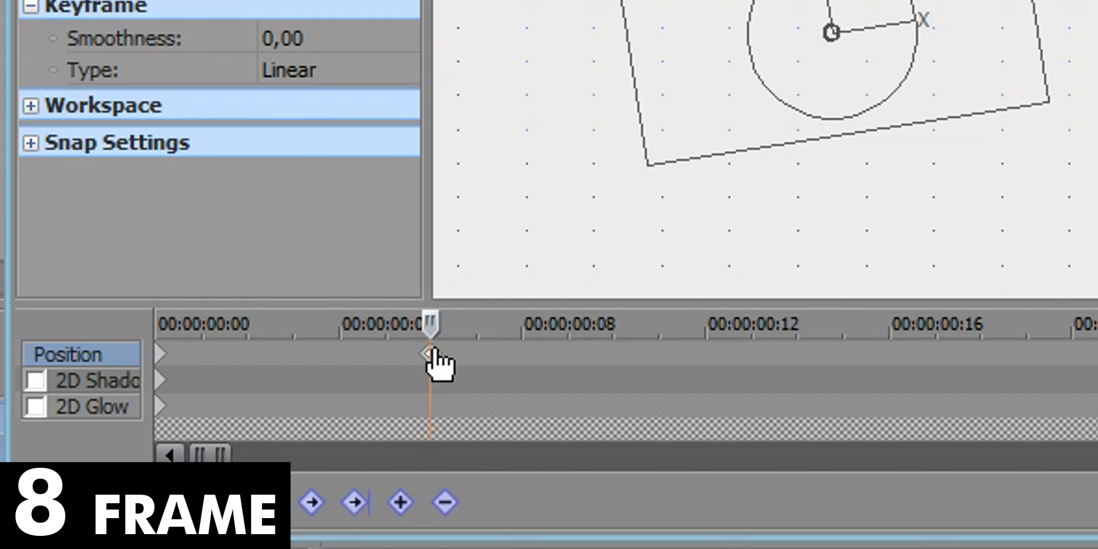
key("Right")
key("Right")
key("Right")
key("Right")
key("Right")
key("Right")
key("Right")
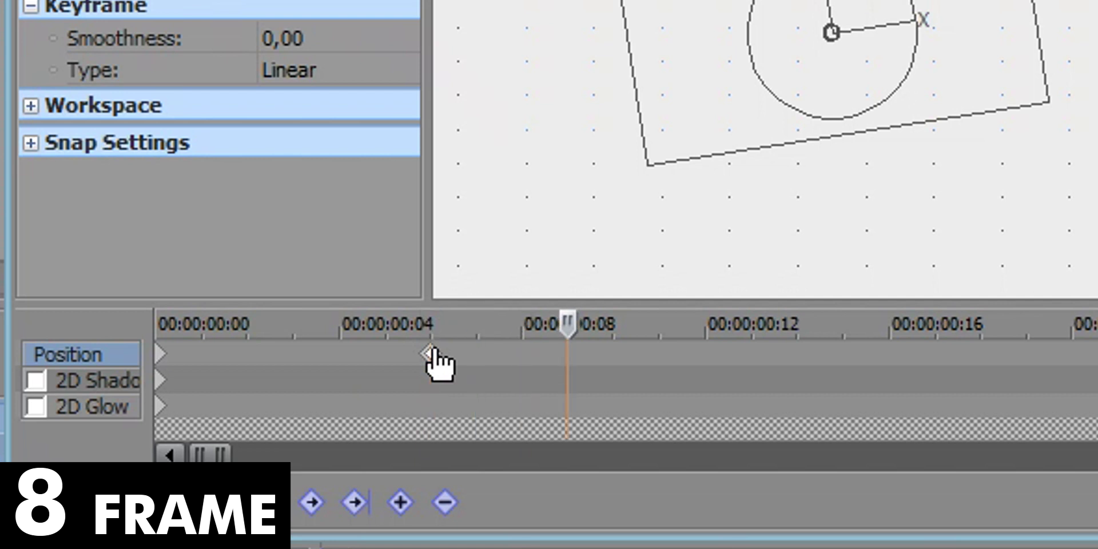
key("Right")
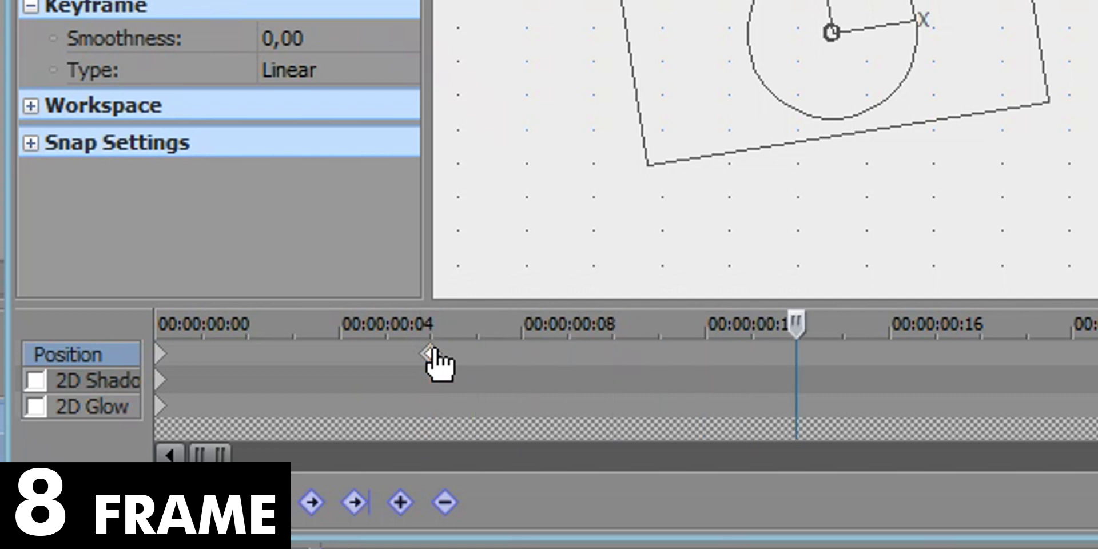
left_click(402, 503)
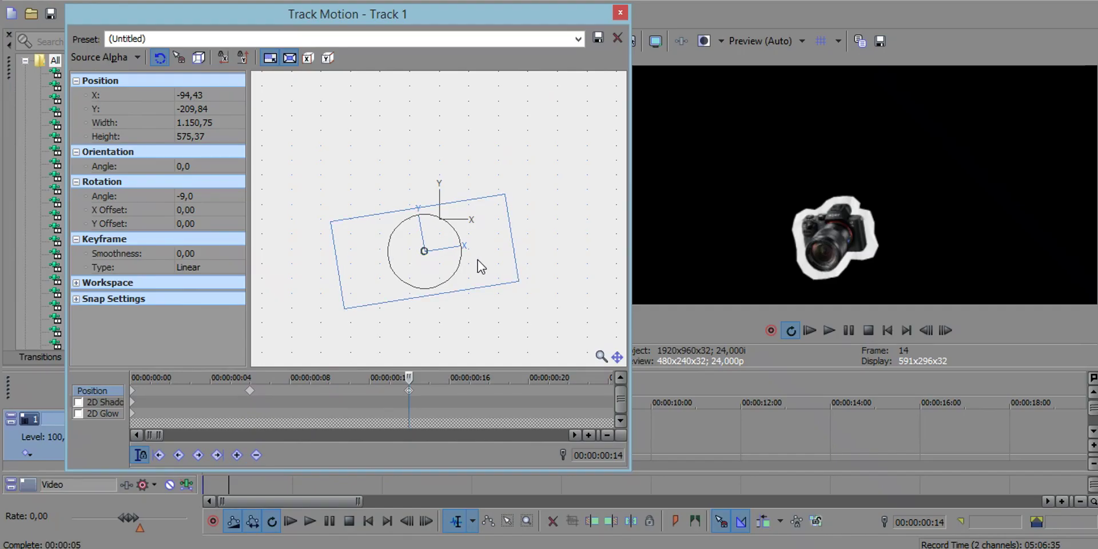
left_click_drag(487, 249, 488, 233)
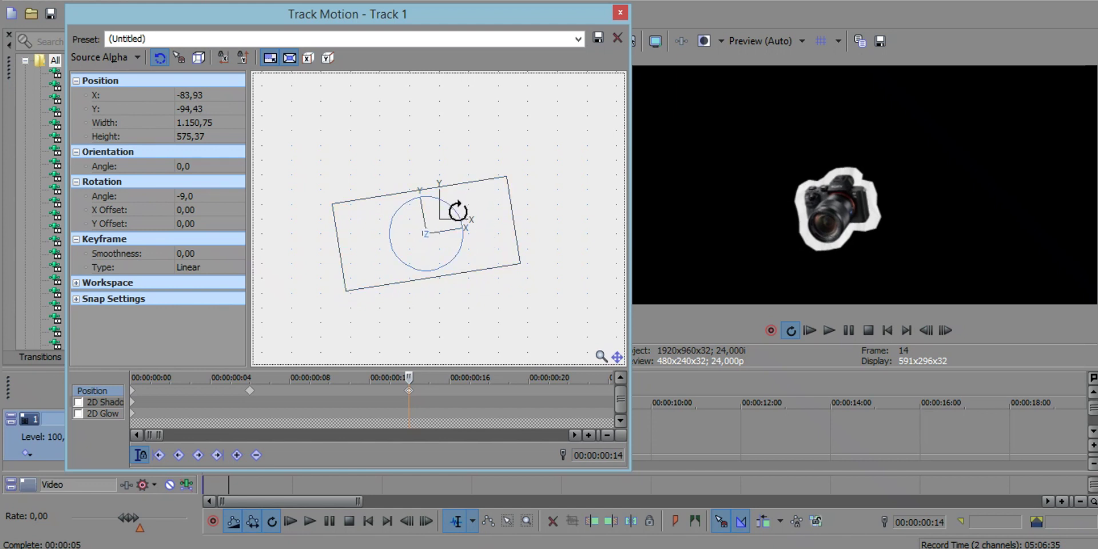
mouse_move(458, 211)
left_mouse_down()
mouse_move(459, 224)
mouse_move(474, 212)
left_mouse_up()
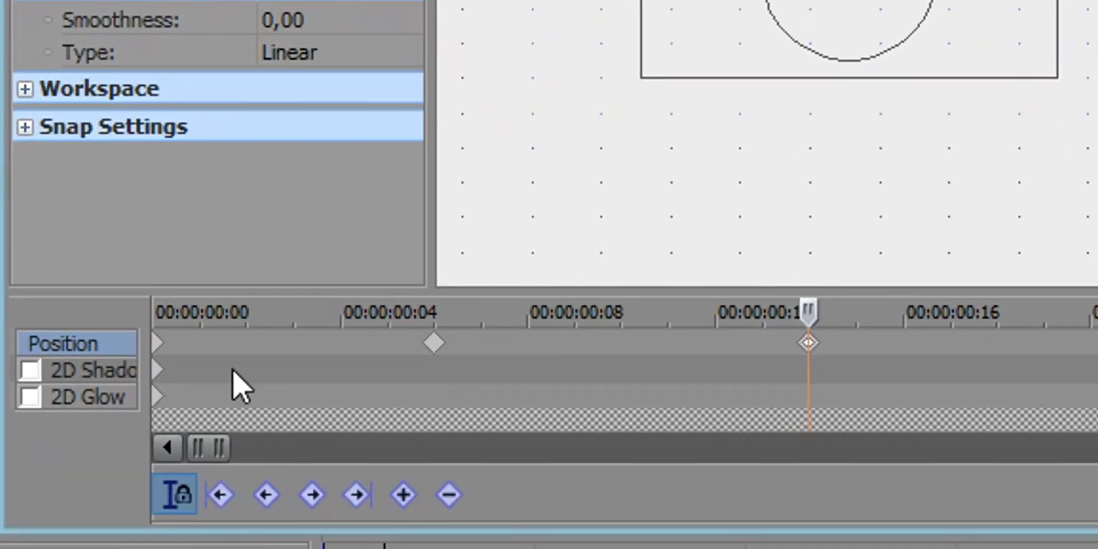
Set the Position keyframes at frames 0 and 14 to Smooth and the frame 6 keyframe to Fast, and preview the animation
left_click(159, 350)
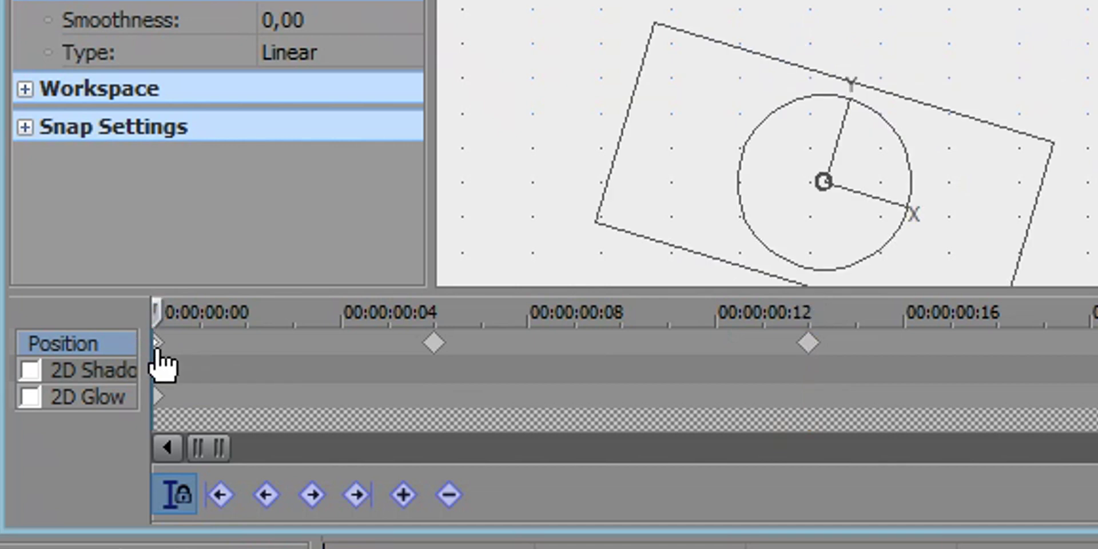
right_click(159, 349)
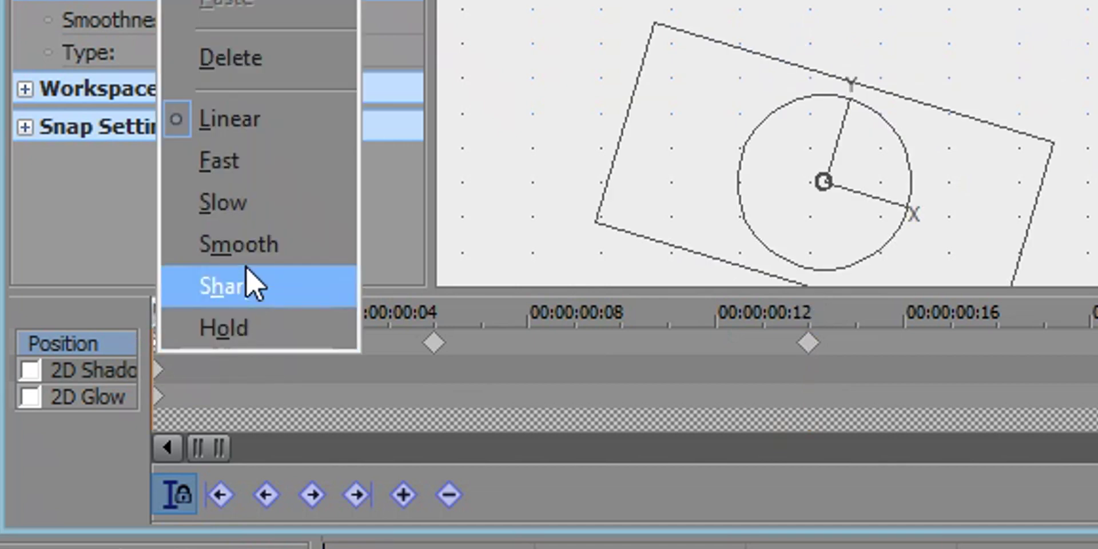
left_click(246, 250)
left_click(433, 344)
right_click(431, 343)
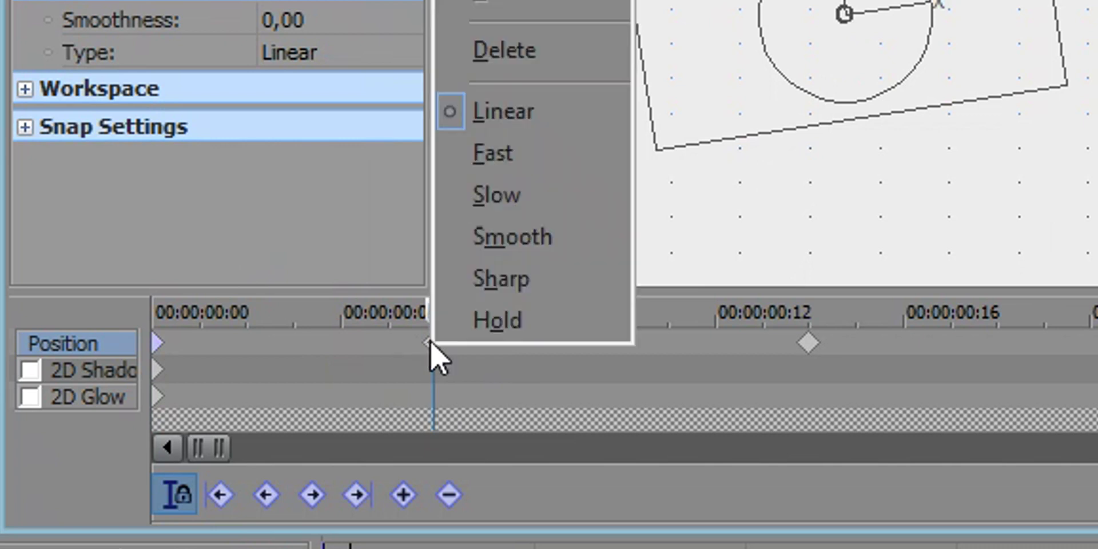
left_click(502, 161)
left_click(815, 345)
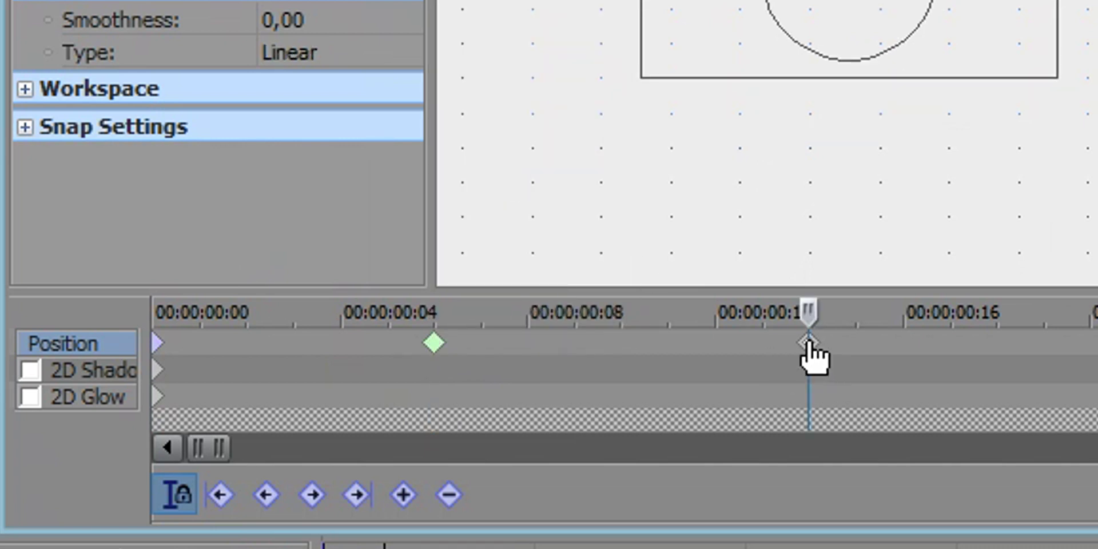
right_click(814, 346)
left_click(874, 237)
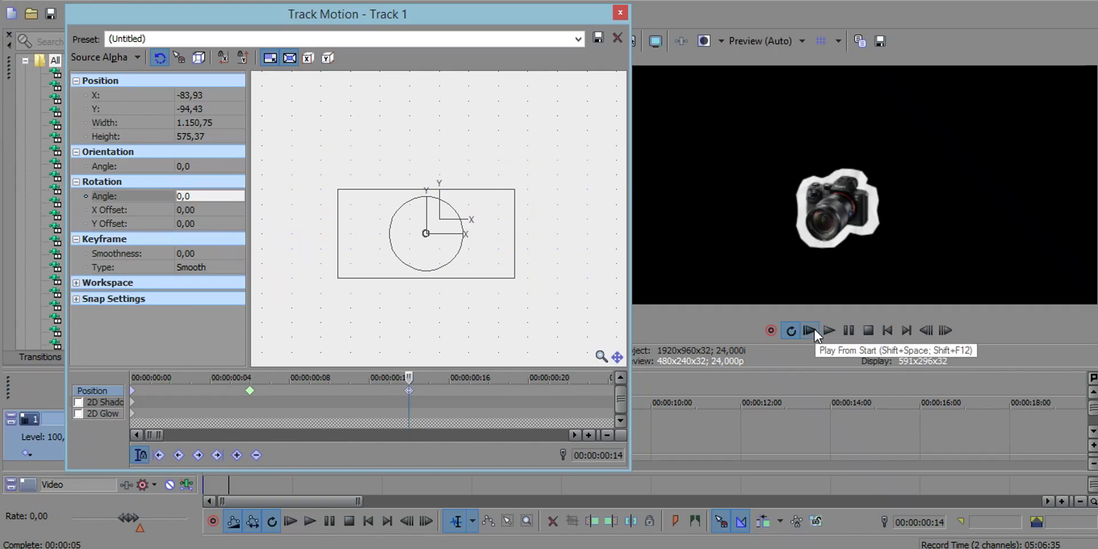
left_click(814, 329)
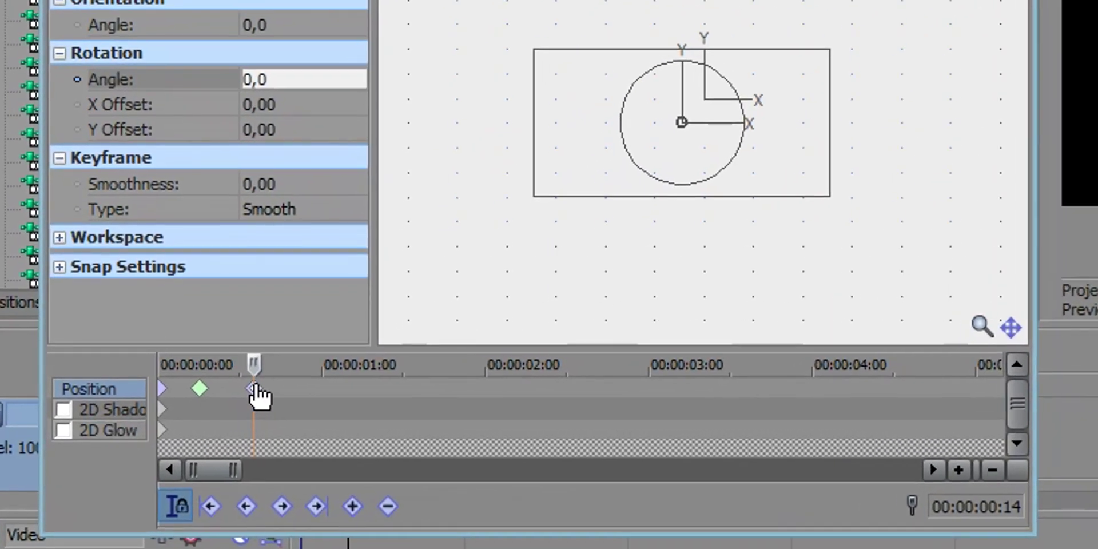
Copy the Position keyframe at frame 14 and paste it at 00:00:03:22
right_click(179, 423)
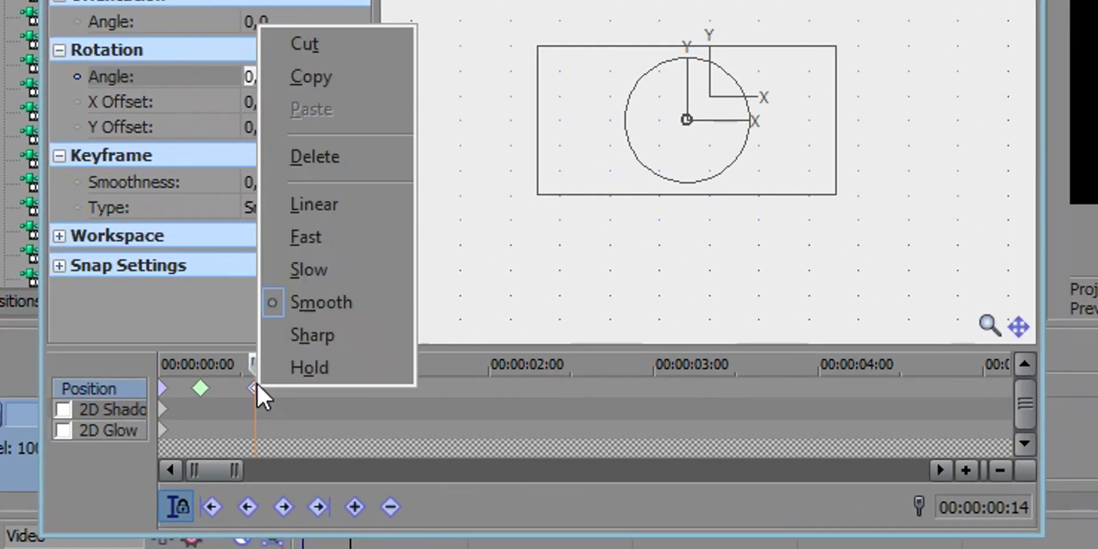
left_click(322, 78)
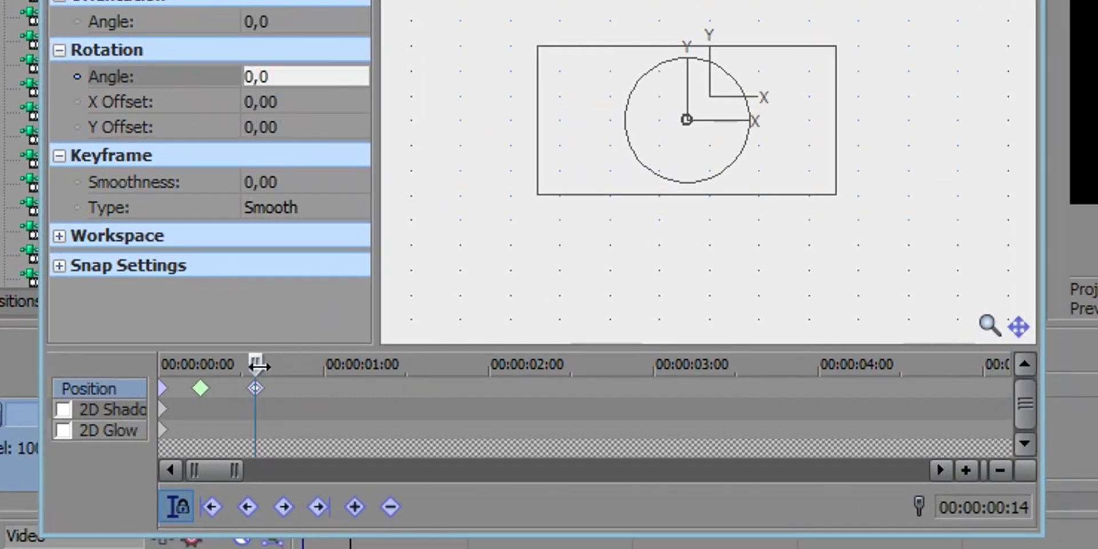
left_click_drag(284, 369, 805, 413)
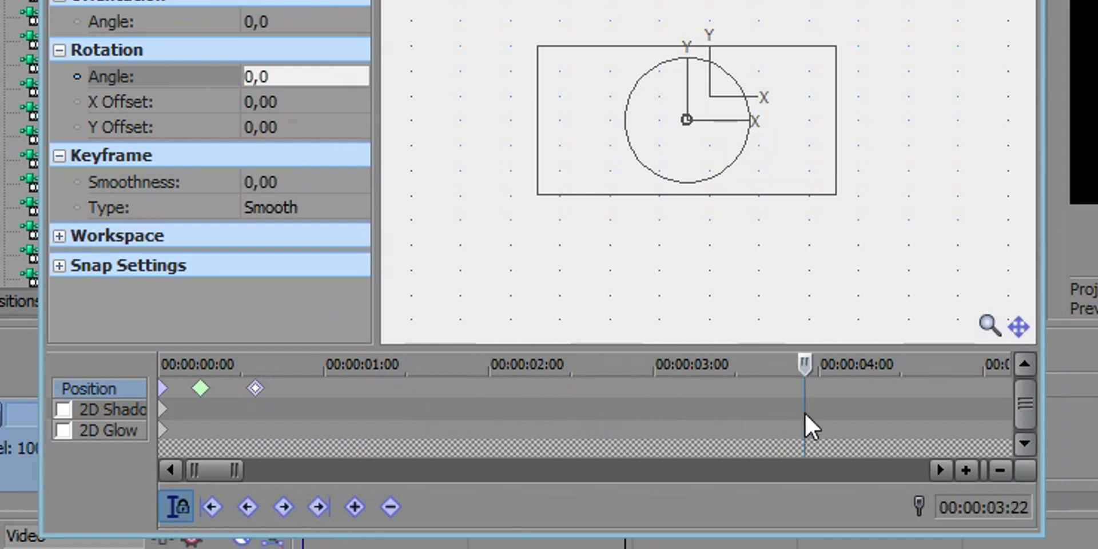
right_click(806, 388)
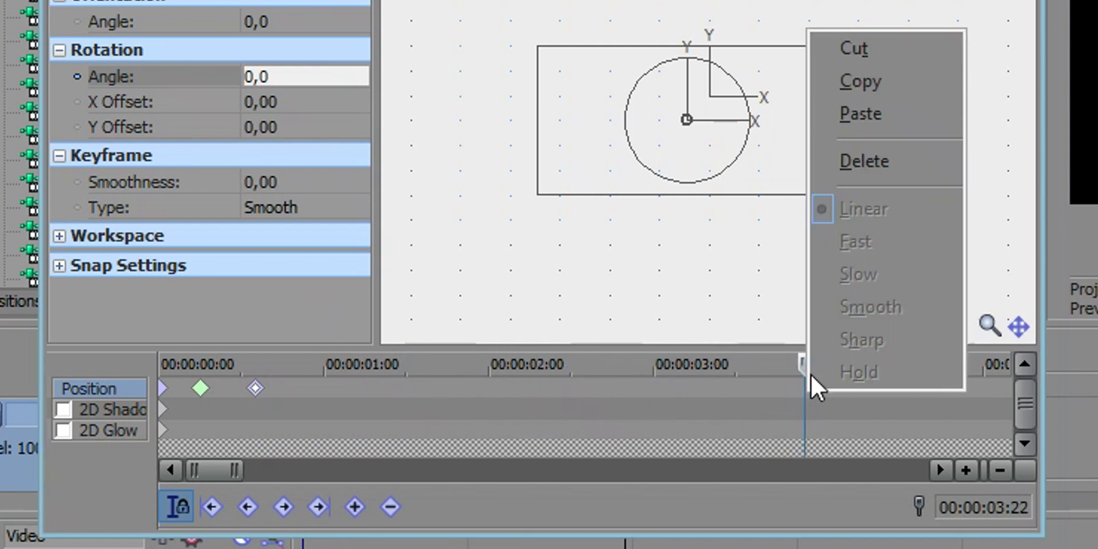
left_click(857, 115)
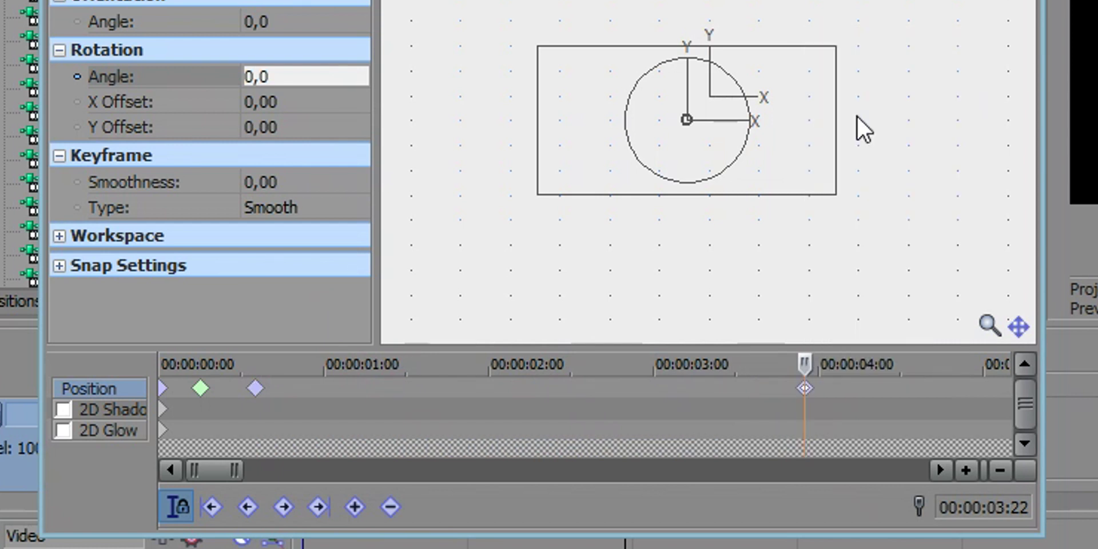
Add a Position keyframe at 00:00:04:04 with the camera rotated to 15.1° and moved to about X -95, Y -8
key("Right")
key("Right")
key("Right")
key("Right")
key("Right")
key("Right")
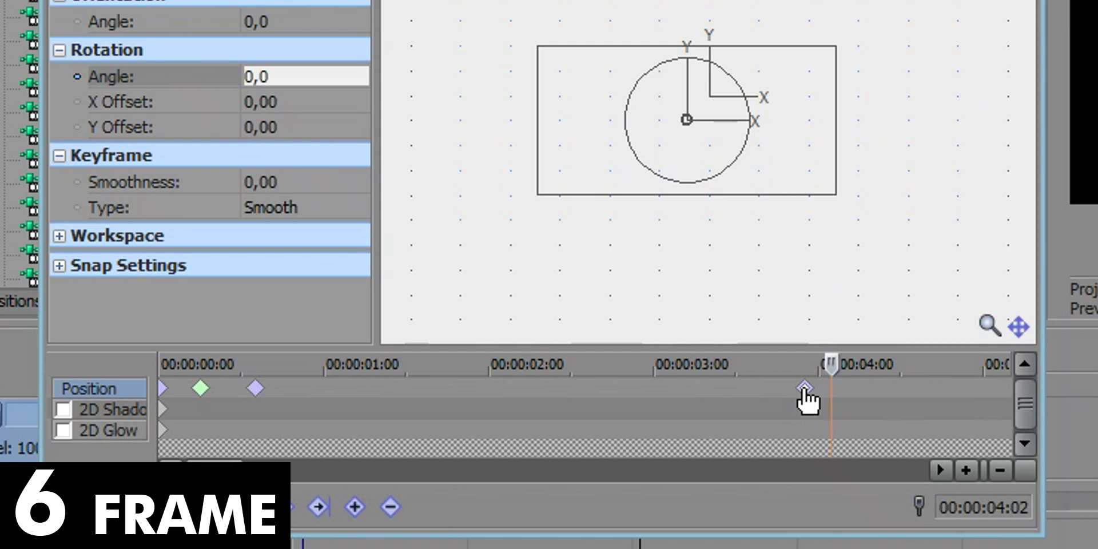
left_click(351, 509)
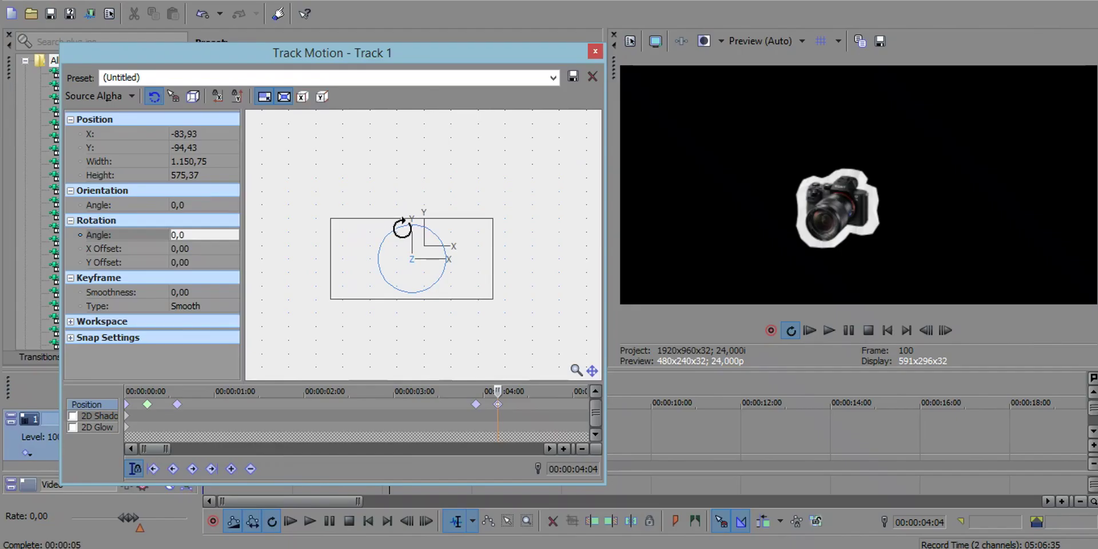
left_click_drag(679, 69, 689, 63)
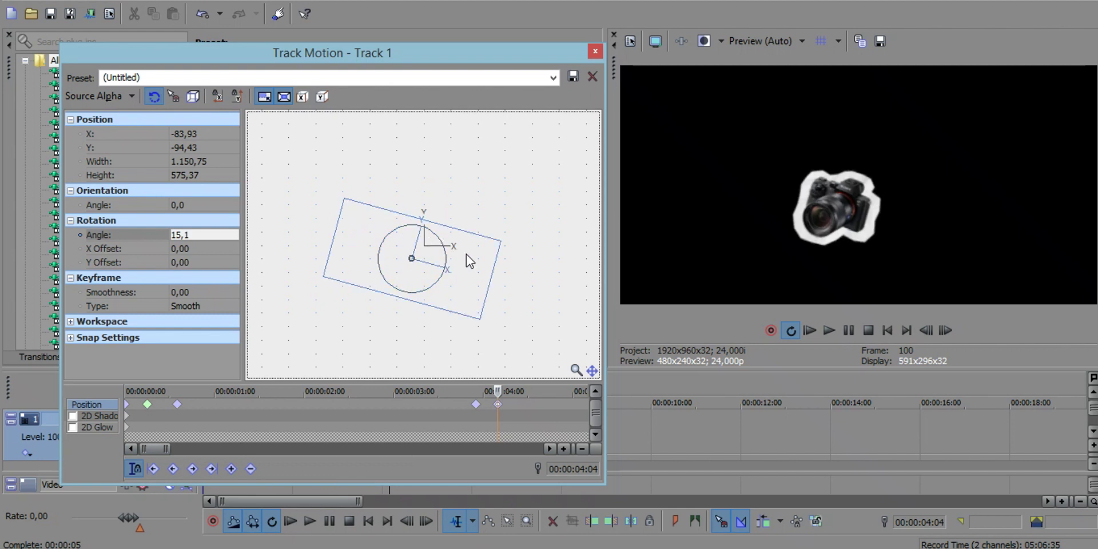
left_click_drag(464, 251, 466, 242)
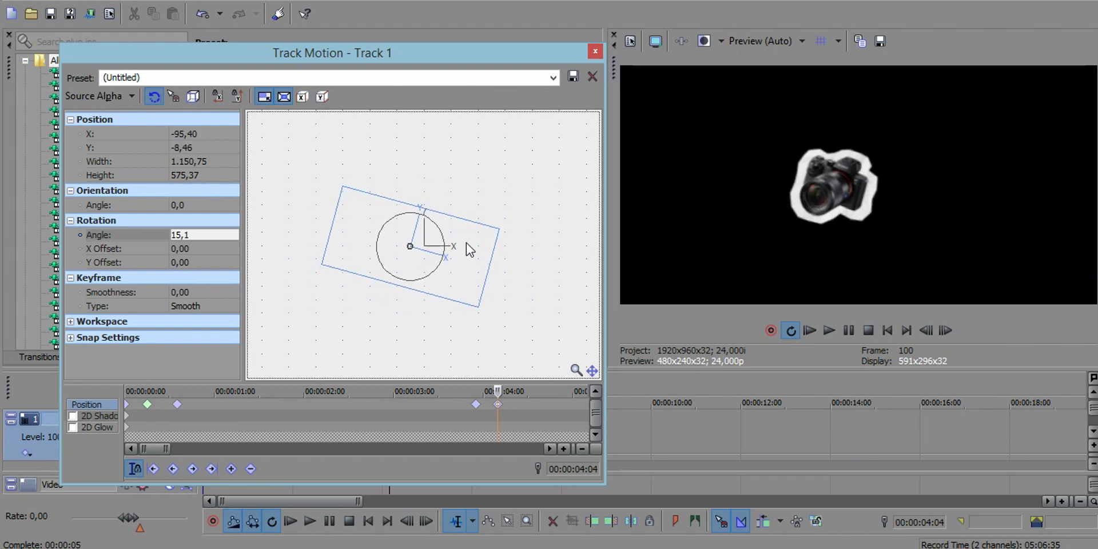
Add a Position keyframe at 00:00:04:07 with the camera rotated to -12.2° and raised to about X -101, Y 37
scroll(499, 410, "up", 2)
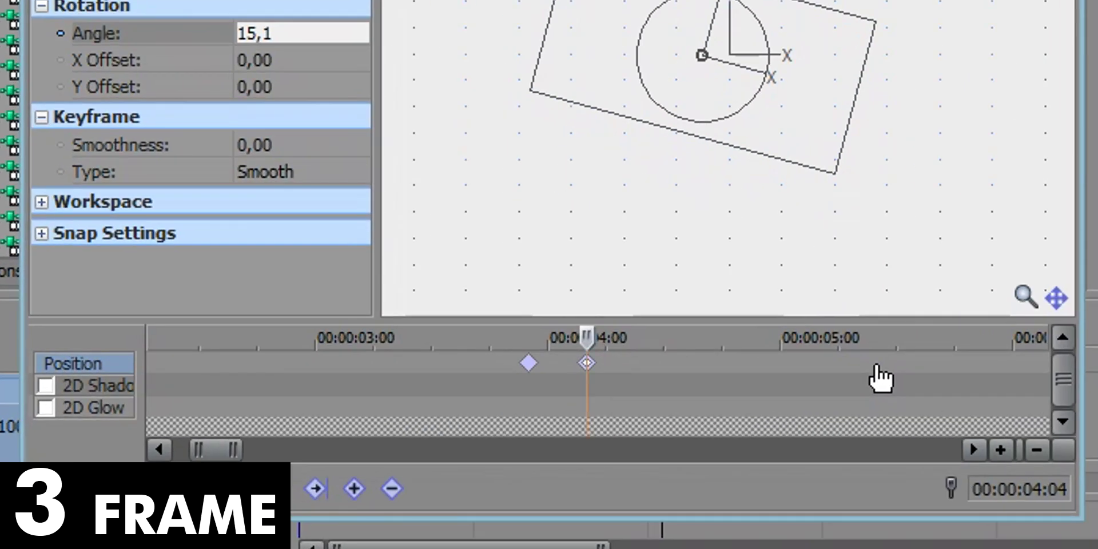
key("alt+Right")
key("alt+Right")
key("alt+Right")
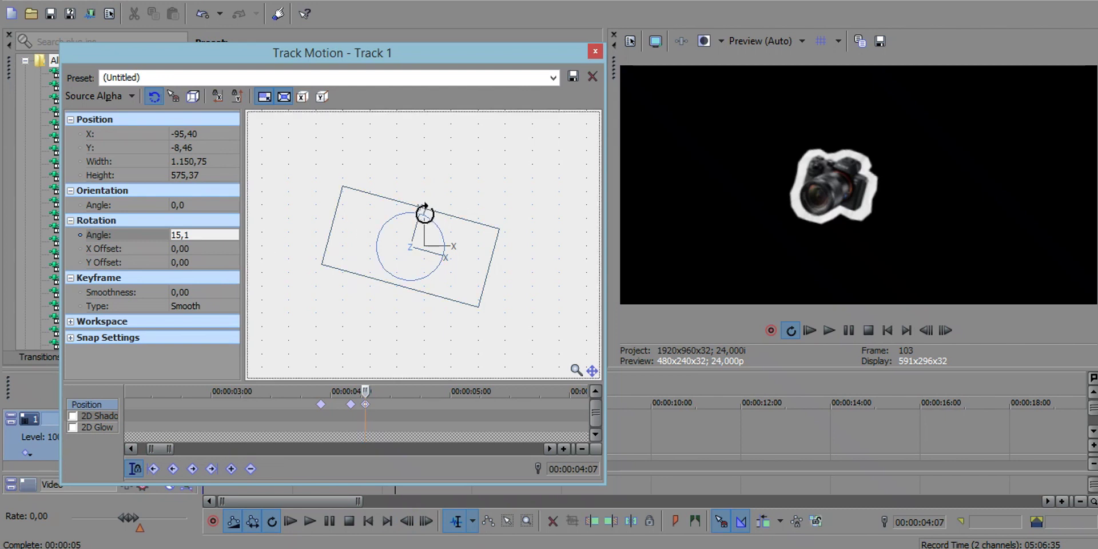
left_click_drag(424, 214, 463, 239)
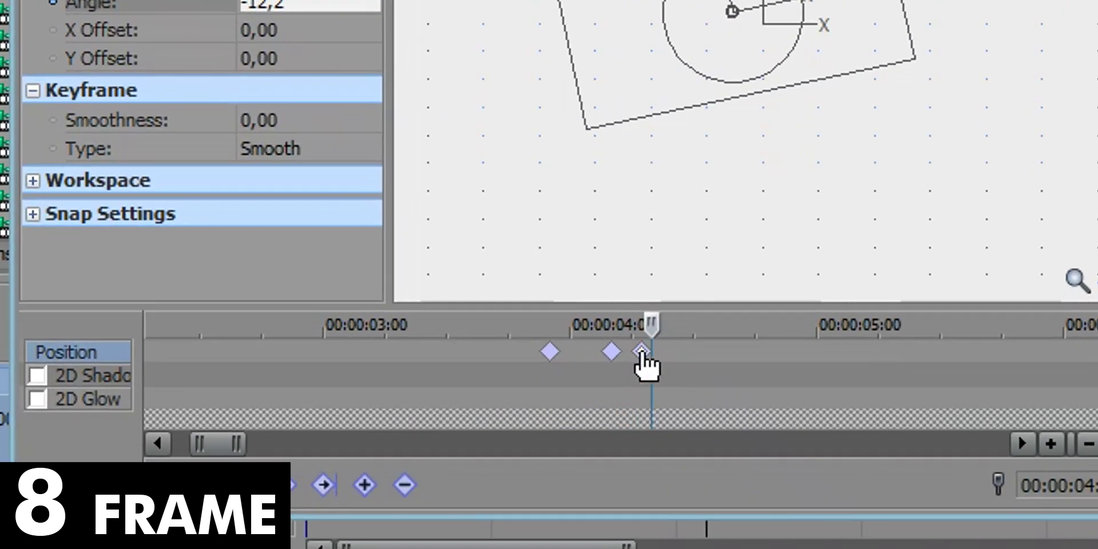
Add a Position keyframe at 00:00:04:15 with the camera rotated to -76.8° and dropped off-screen to about X -67, Y -731
key("space")
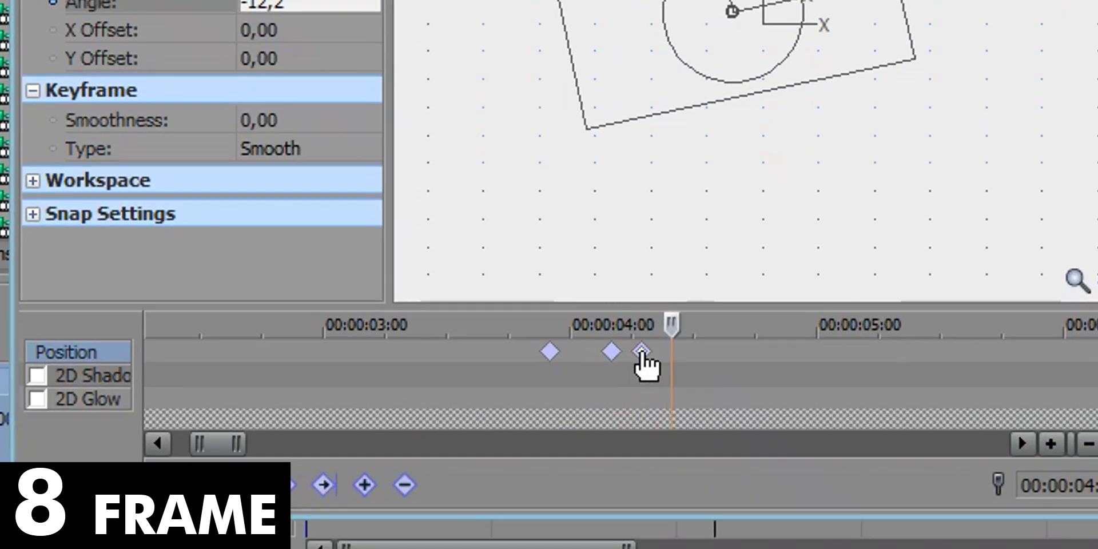
key("Return")
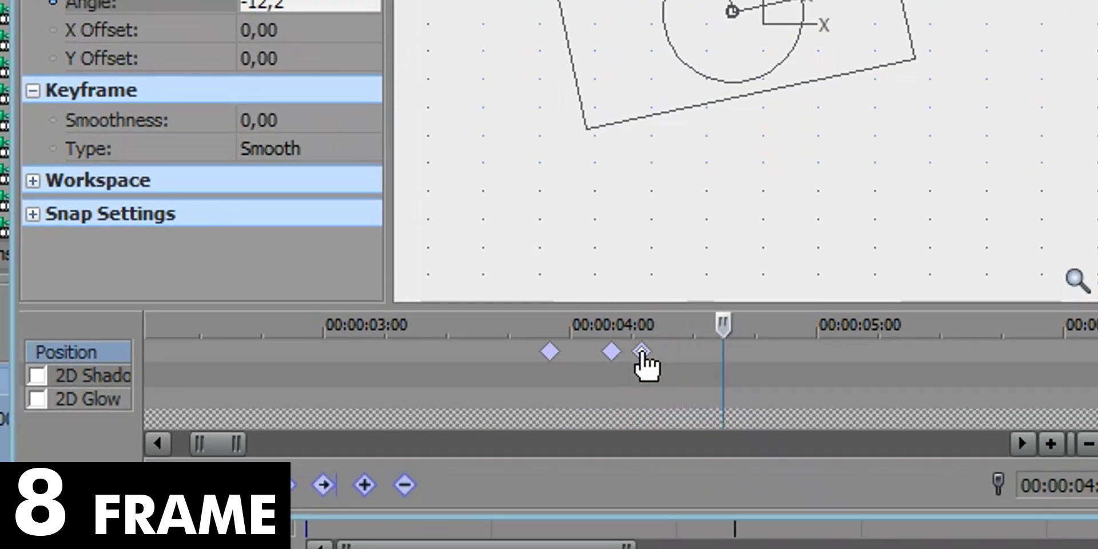
left_click(364, 486)
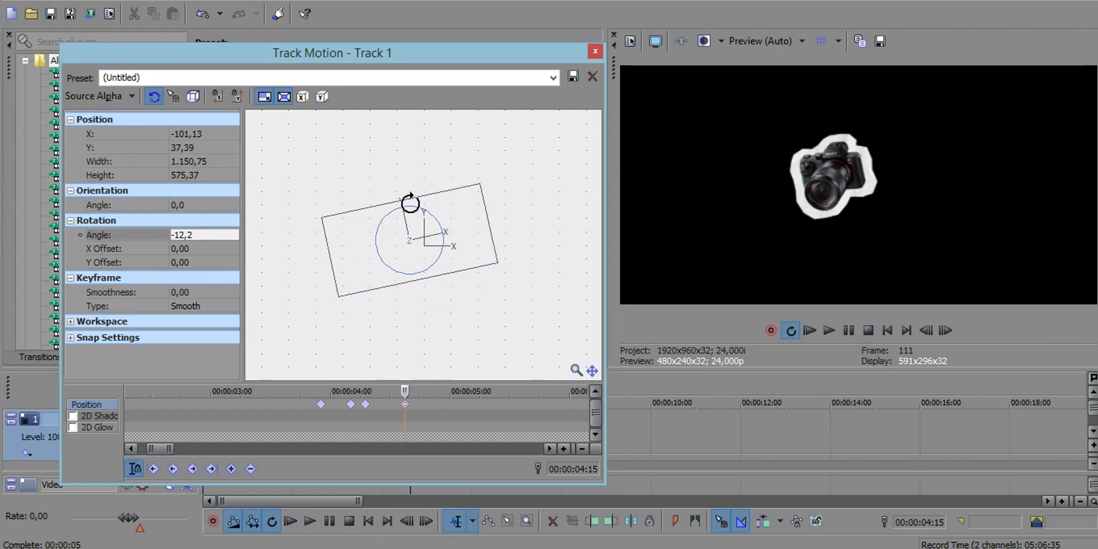
left_click_drag(410, 201, 351, 211)
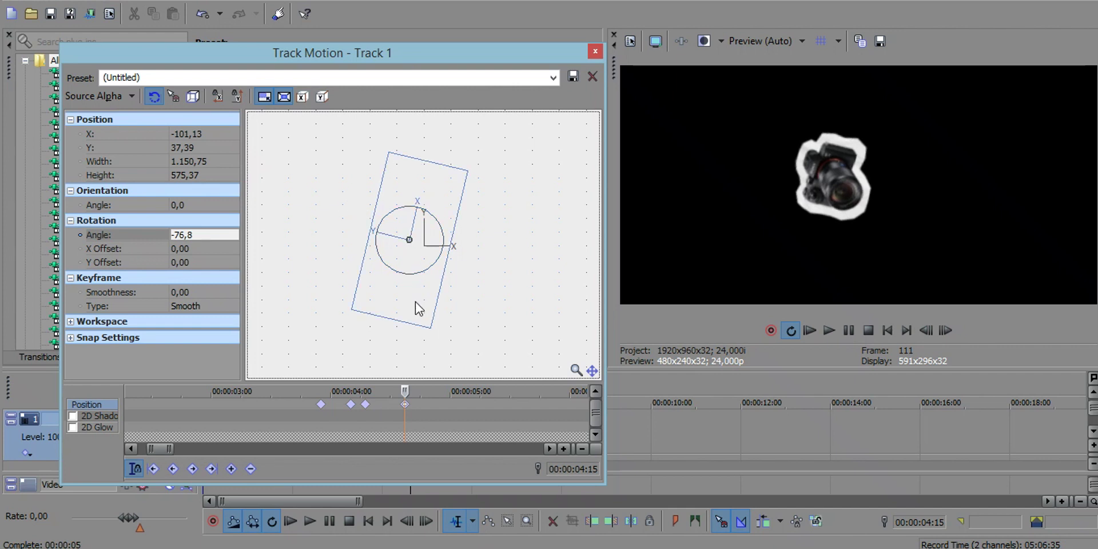
left_click_drag(415, 306, 419, 410)
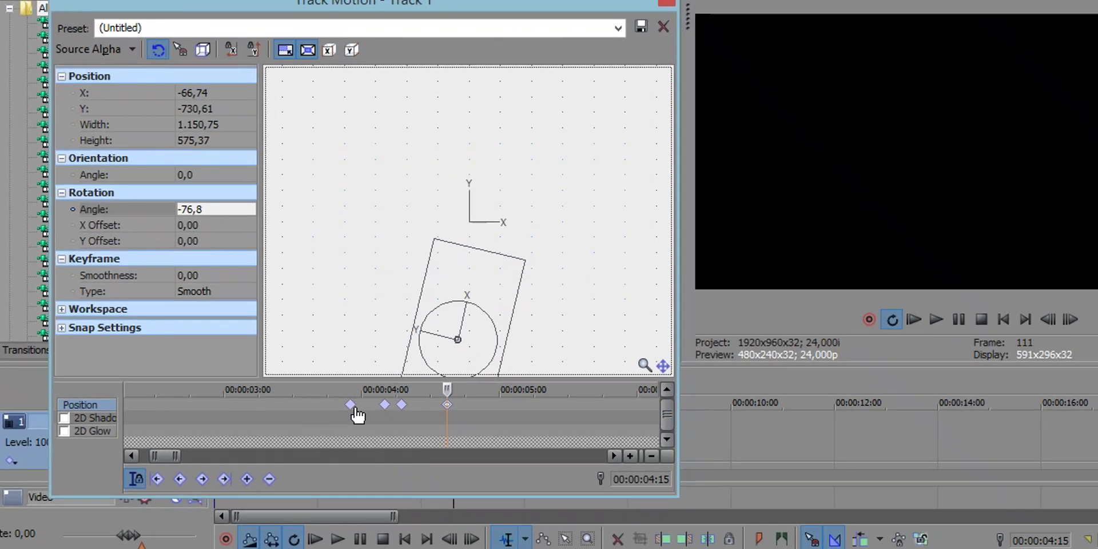
Set the Position keyframe at 00:00:03:22 to Slow and the one at 00:00:04:04 to Smooth
left_click(320, 405)
right_click(321, 406)
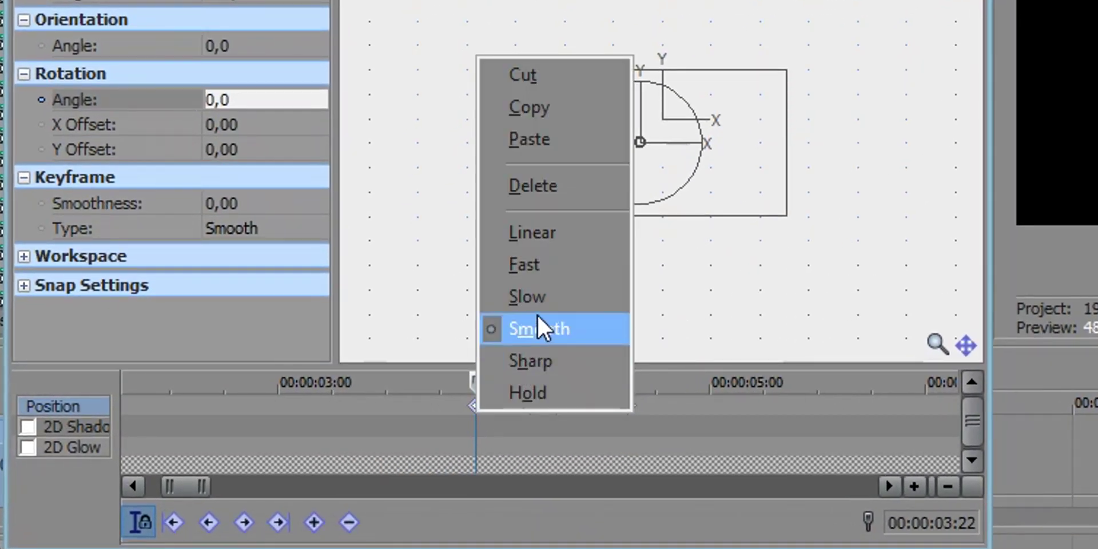
left_click(536, 297)
left_click(534, 410)
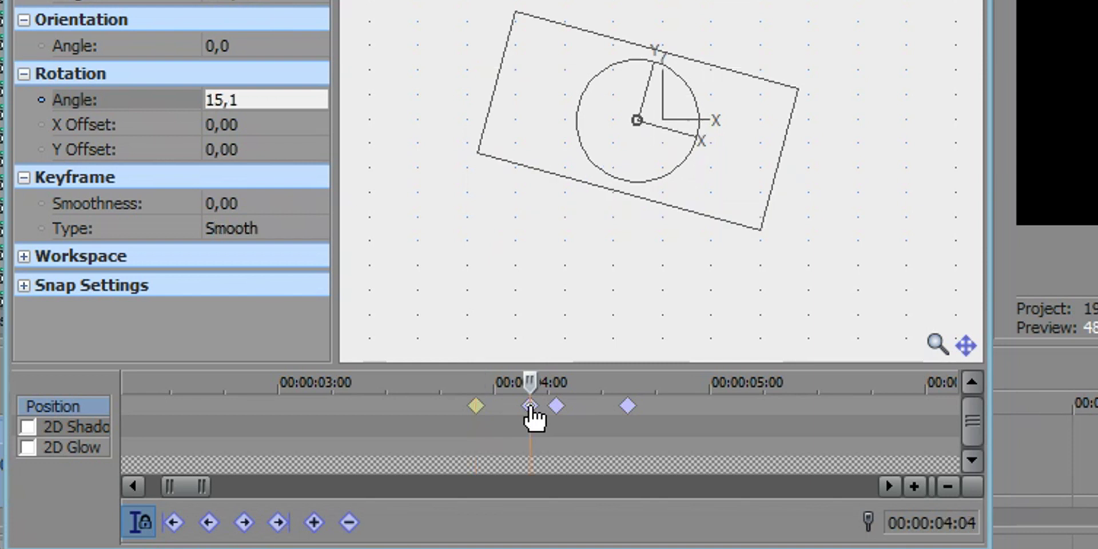
right_click(534, 410)
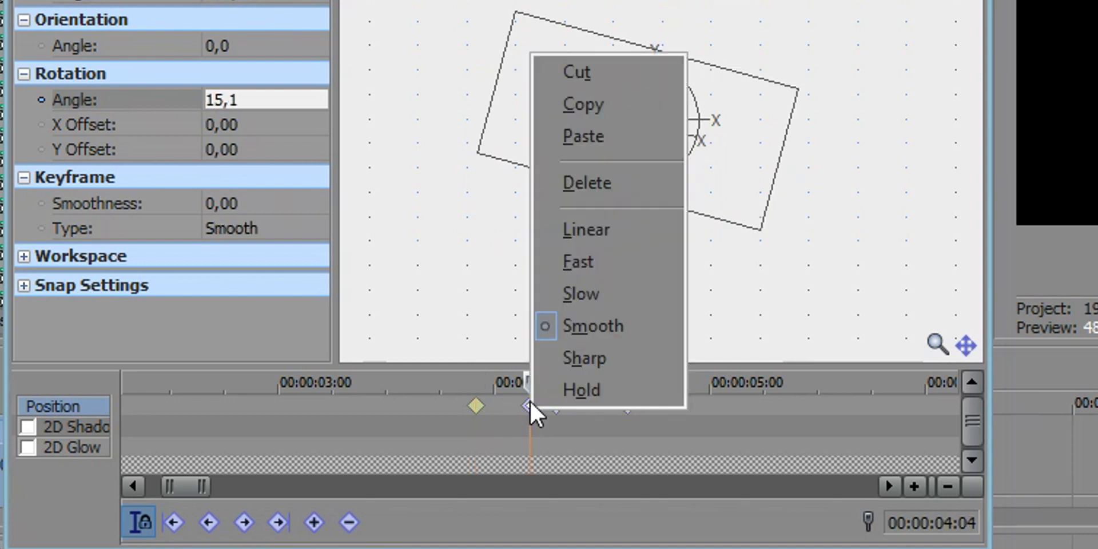
left_click(588, 325)
Set the Position keyframe at 00:00:04:07 to Fast and the one at 00:00:04:15 to Smooth
left_click(562, 411)
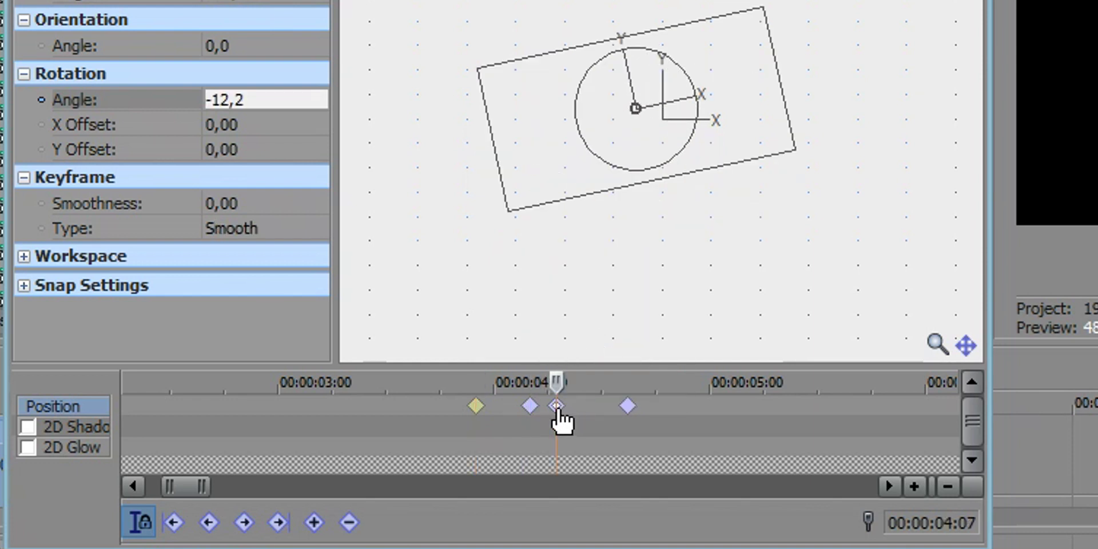
right_click(558, 408)
left_click(596, 264)
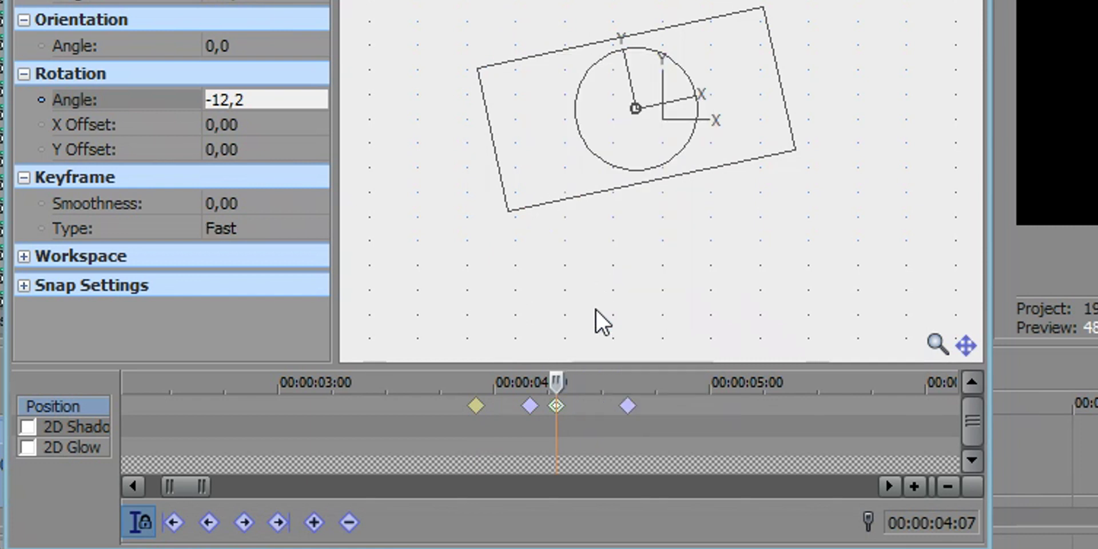
left_click(634, 406)
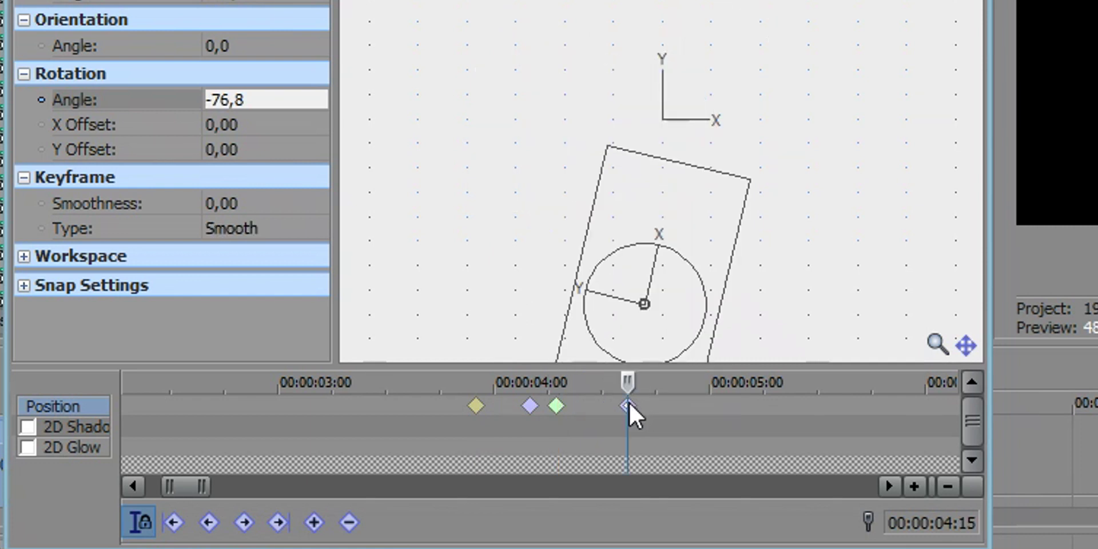
right_click(633, 406)
left_click(659, 321)
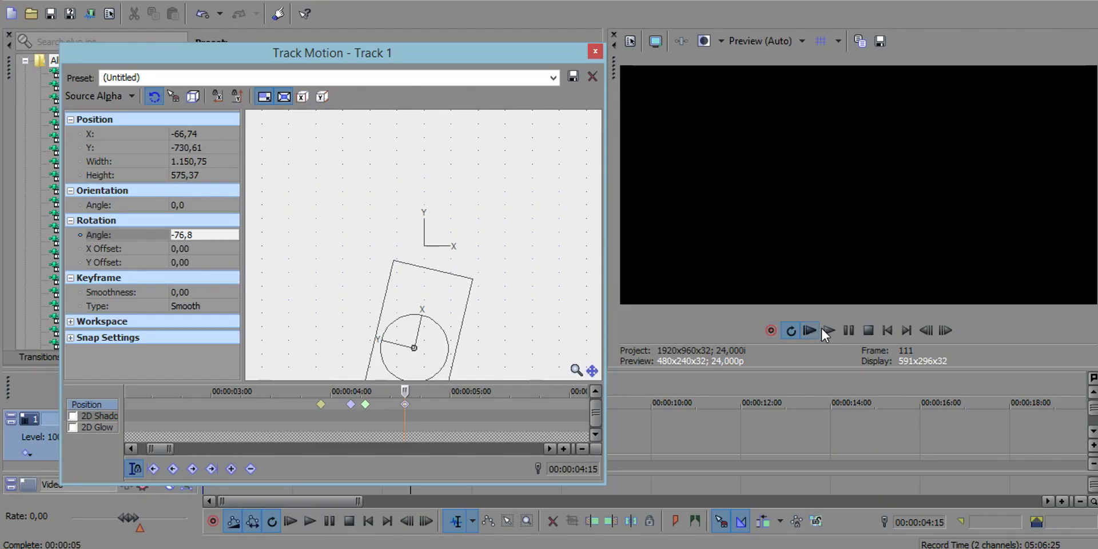
Preview the camera's entrance and exit animation from the start, and return the playhead to the beginning
left_click(809, 331)
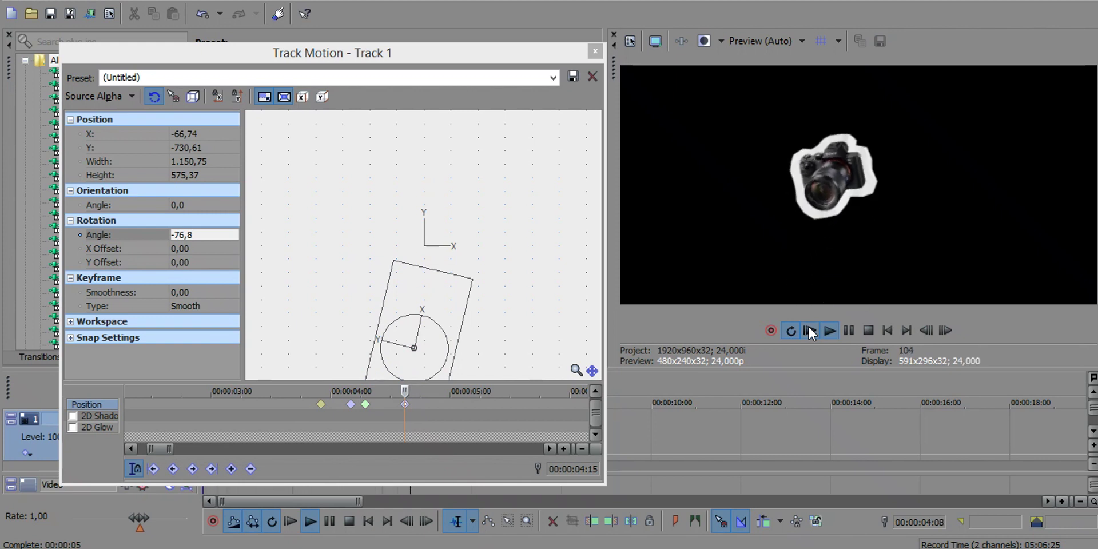
left_click(843, 332)
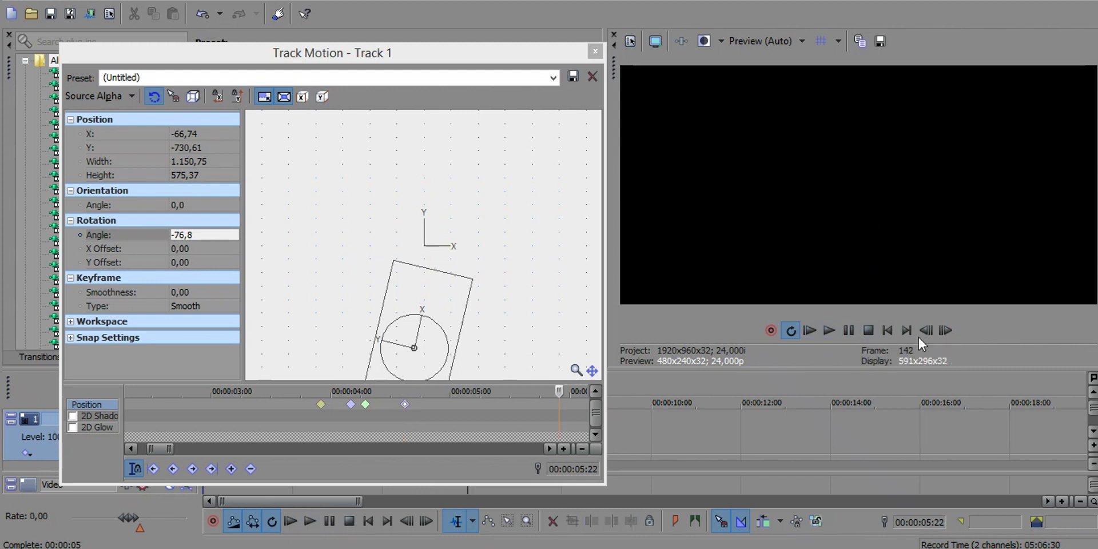
left_click(809, 329)
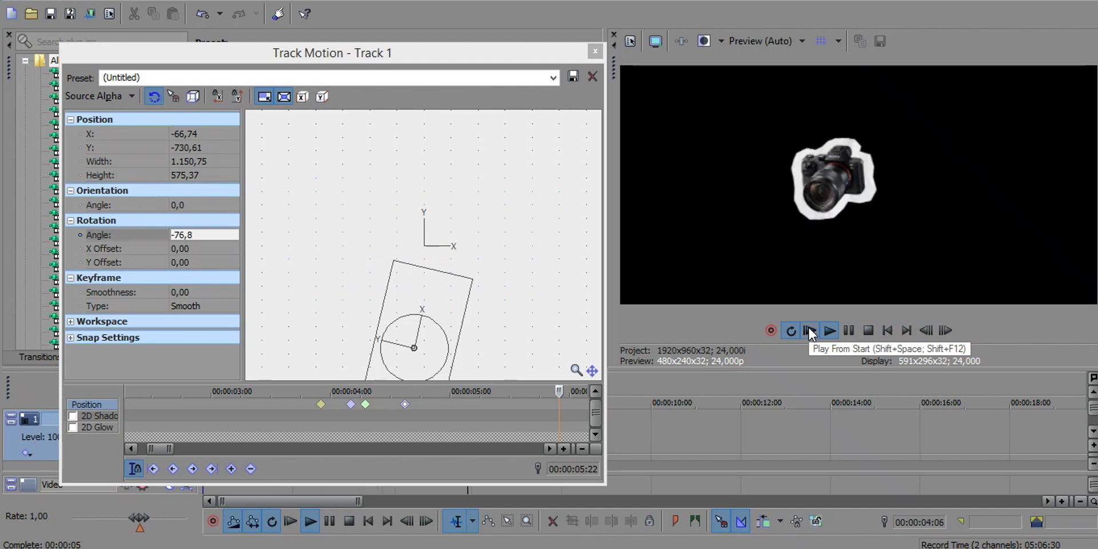
left_click(877, 330)
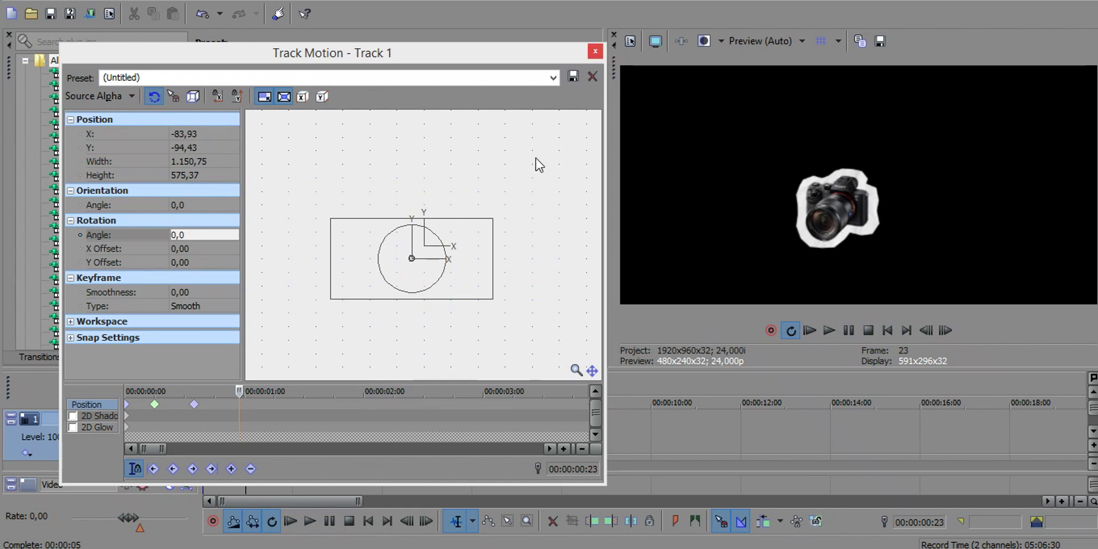
left_click(888, 331)
left_click(848, 330)
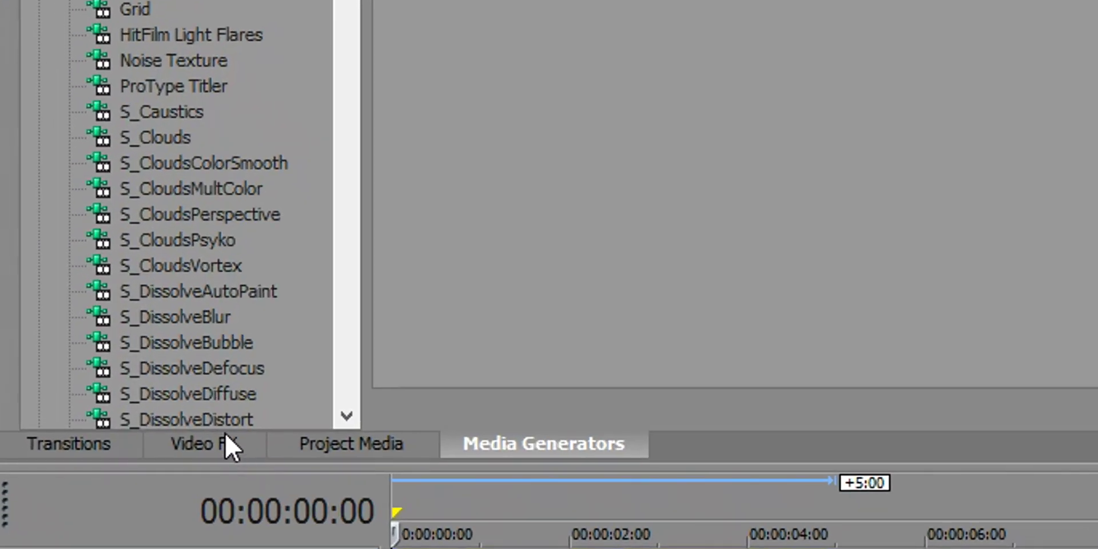
Apply the S_Shake video effect to the kamera a7 event with the text 2 preset
left_click(225, 442)
left_click_drag(377, 0, 382, 199)
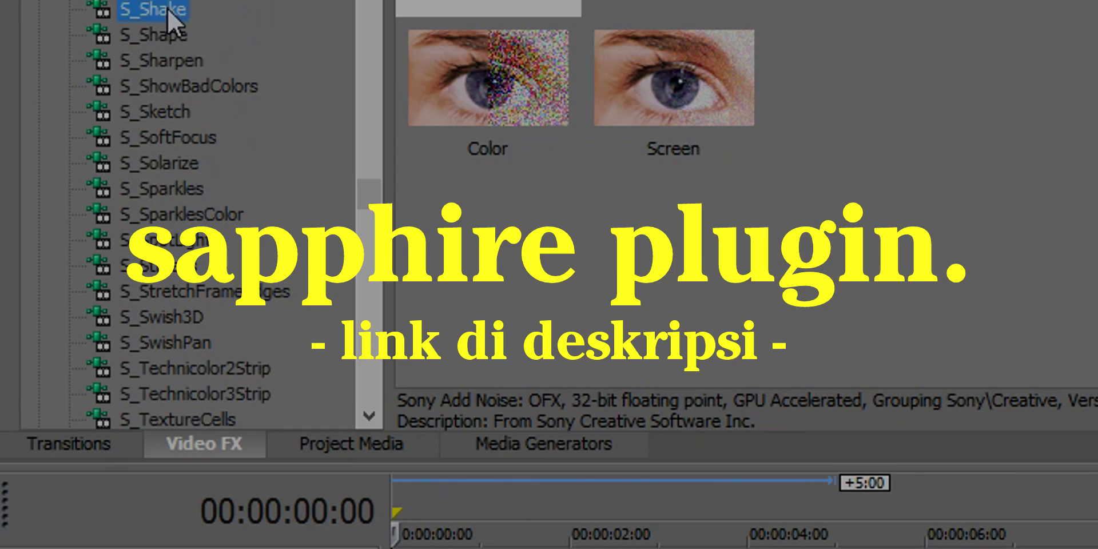
left_click(167, 9)
left_click_drag(670, 0, 693, 0)
left_click_drag(575, 182, 736, 502)
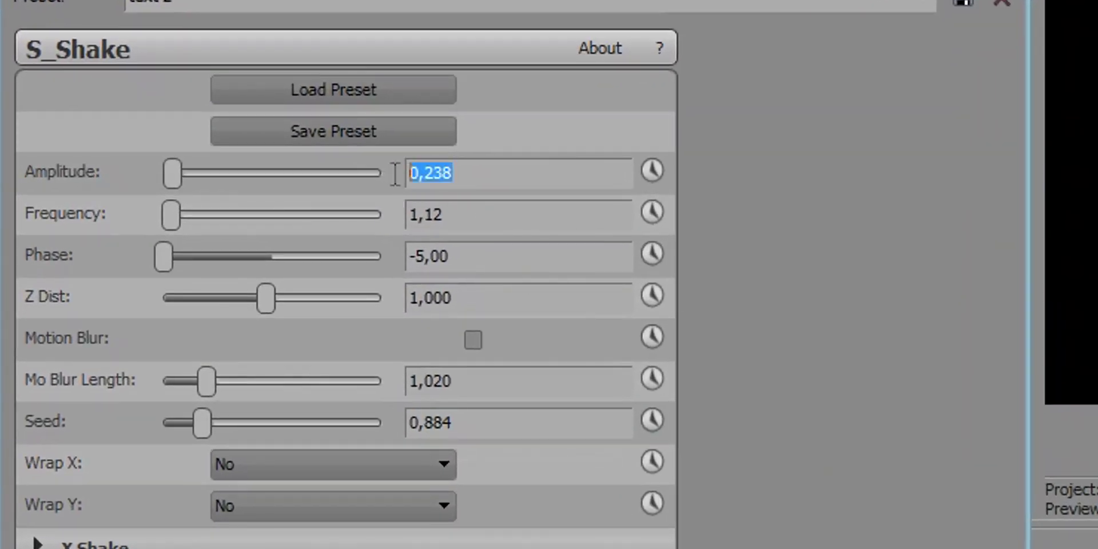
Review the S_Shake parameter values from Amplitude down to Seed
key("Tab")
key("Tab")
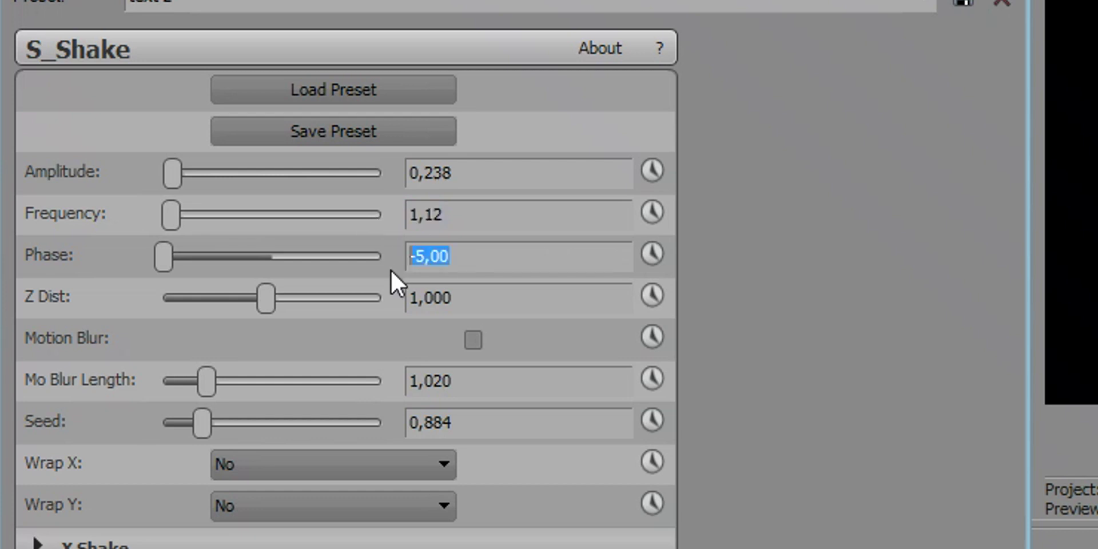
key("Tab")
key("Tab")
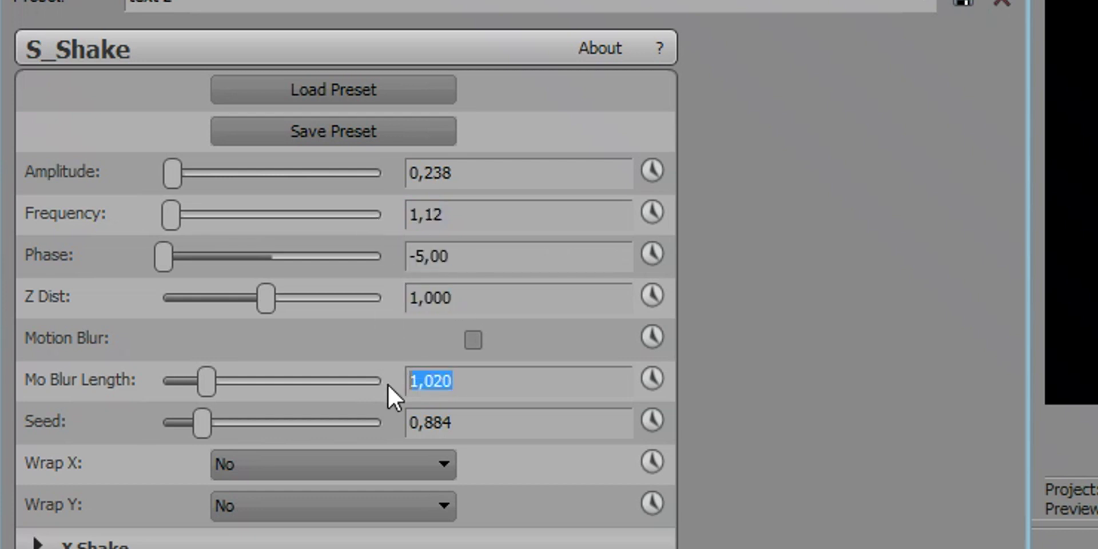
key("Tab")
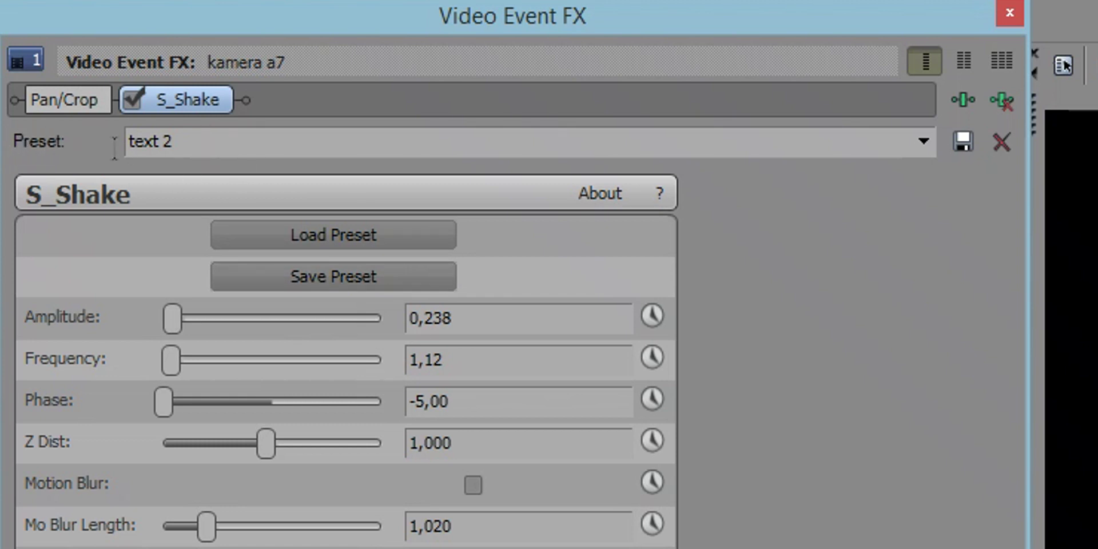
Save the current S_Shake settings as a preset named shaky
left_click(114, 147)
type("shaky")
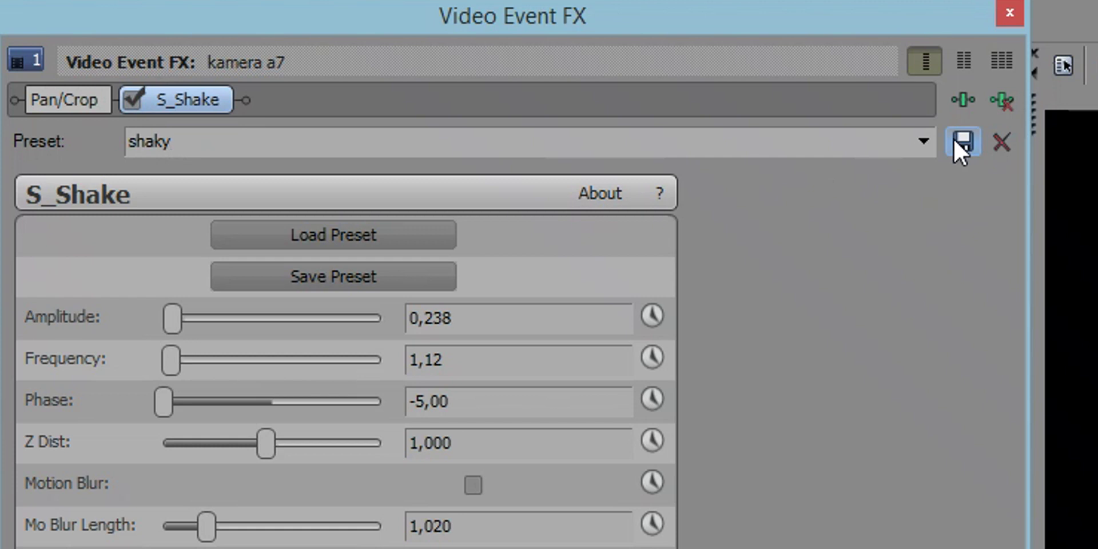
left_click(956, 140)
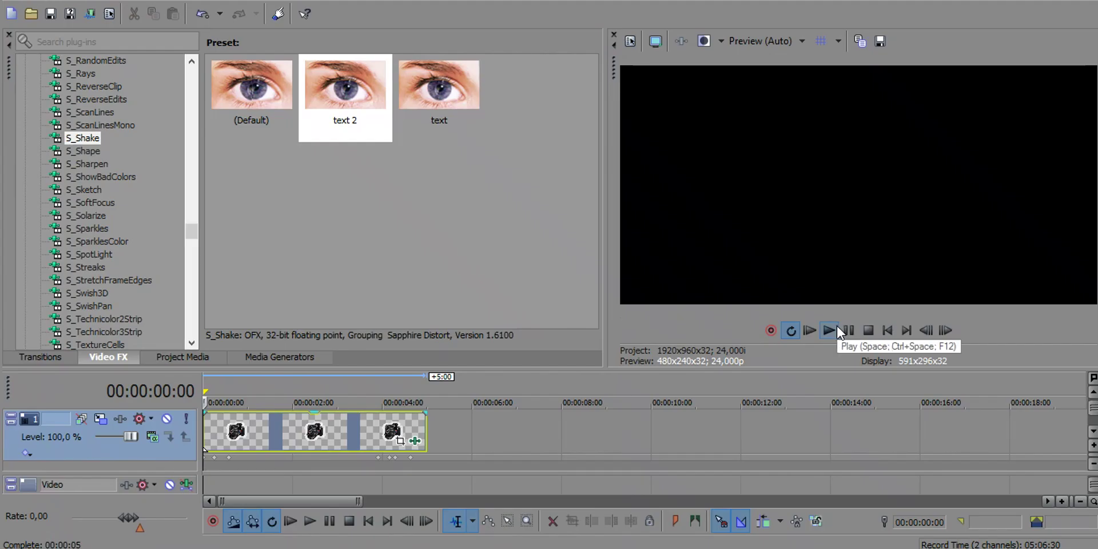
Play the camera cutout's animation with the shake effect and stop the playback
left_click(843, 331)
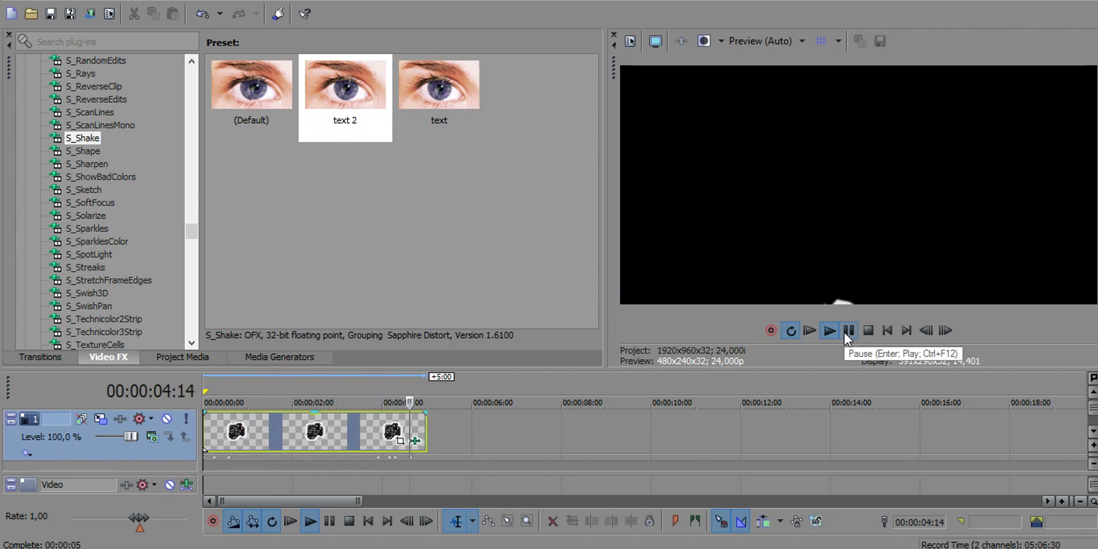
left_click(844, 332)
left_click(884, 334)
left_click(852, 335)
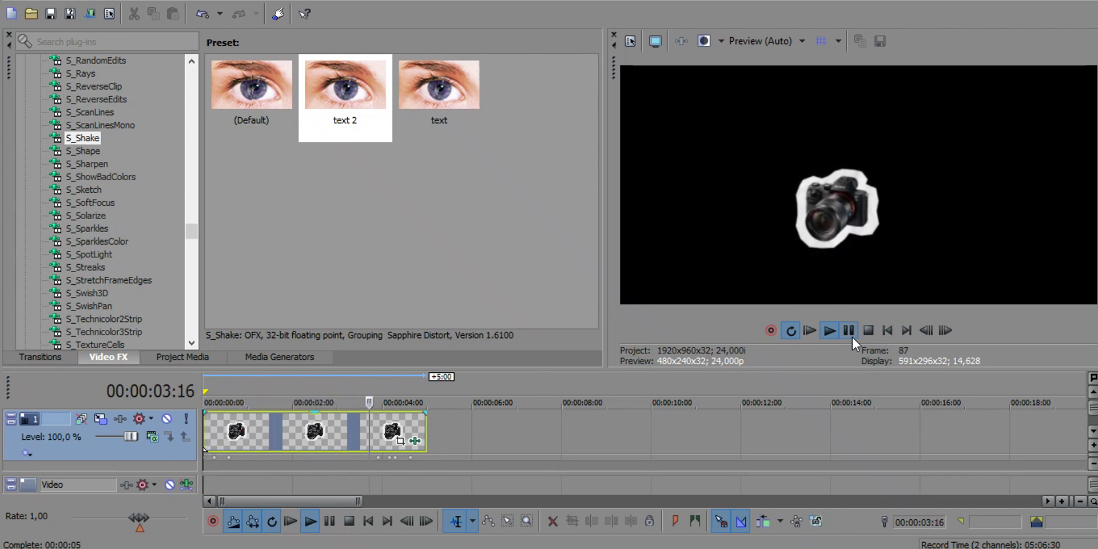
key("space")
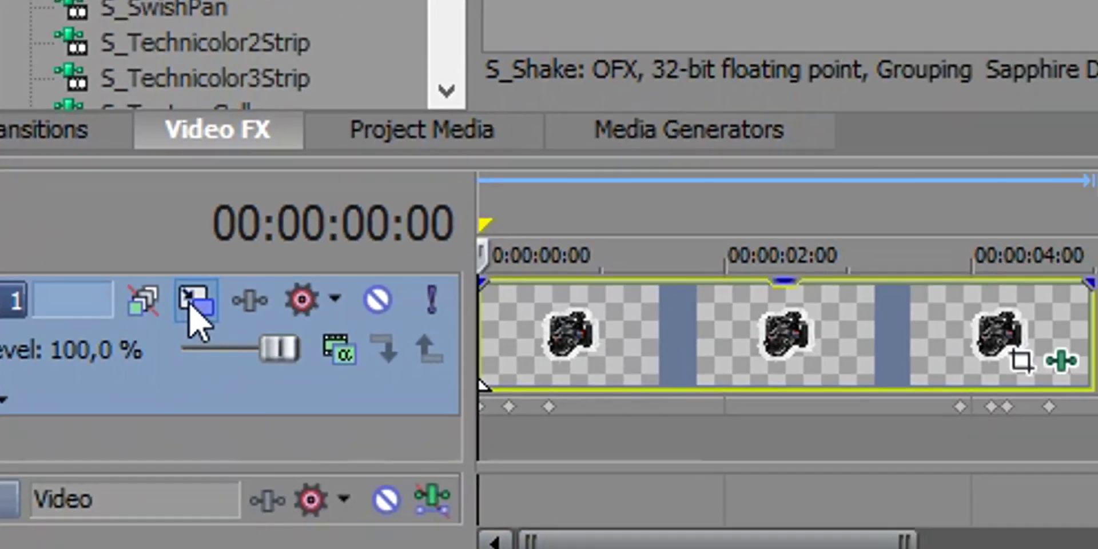
Select all of the camera's Position keyframes in track 1's Track Motion and copy them
left_click(312, 239)
left_click_drag(833, 346, 131, 332)
right_click(237, 344)
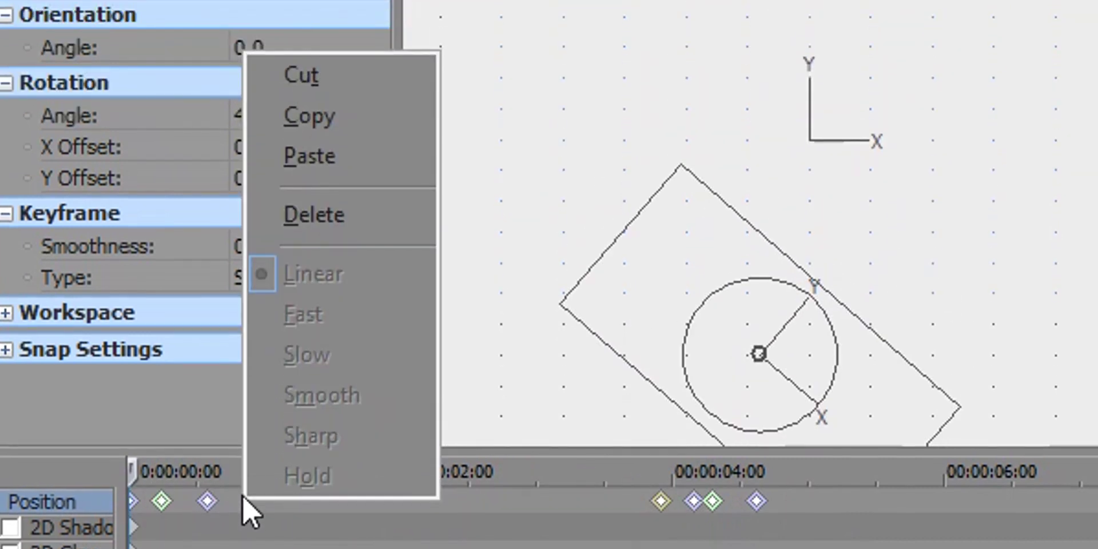
left_click(312, 128)
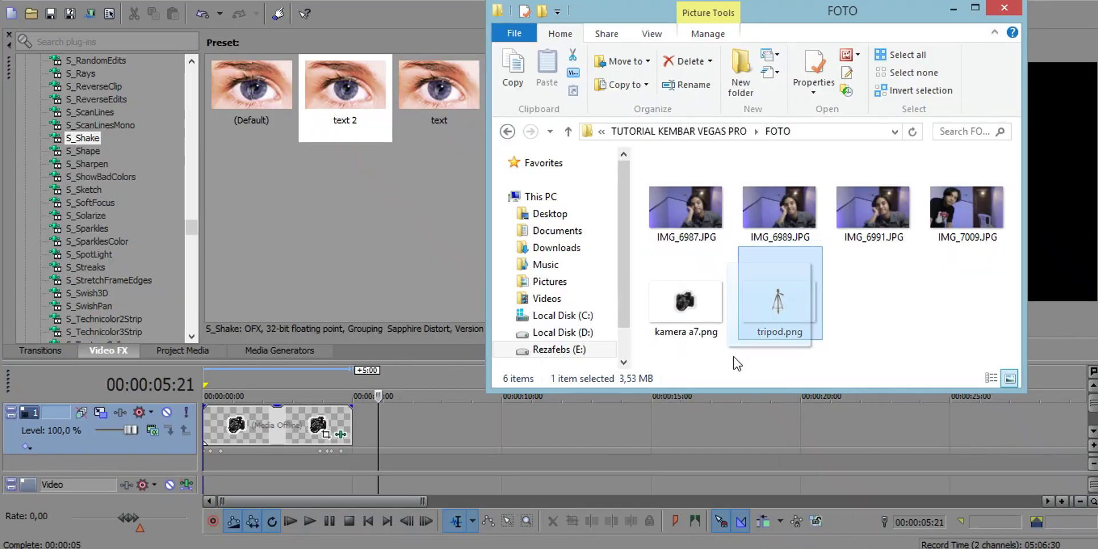
Add tripod.png from the FOTO folder to track 1 after the camera event, starting at 00:00:05:21
left_click_drag(778, 320, 468, 412)
left_click_drag(403, 420, 389, 417)
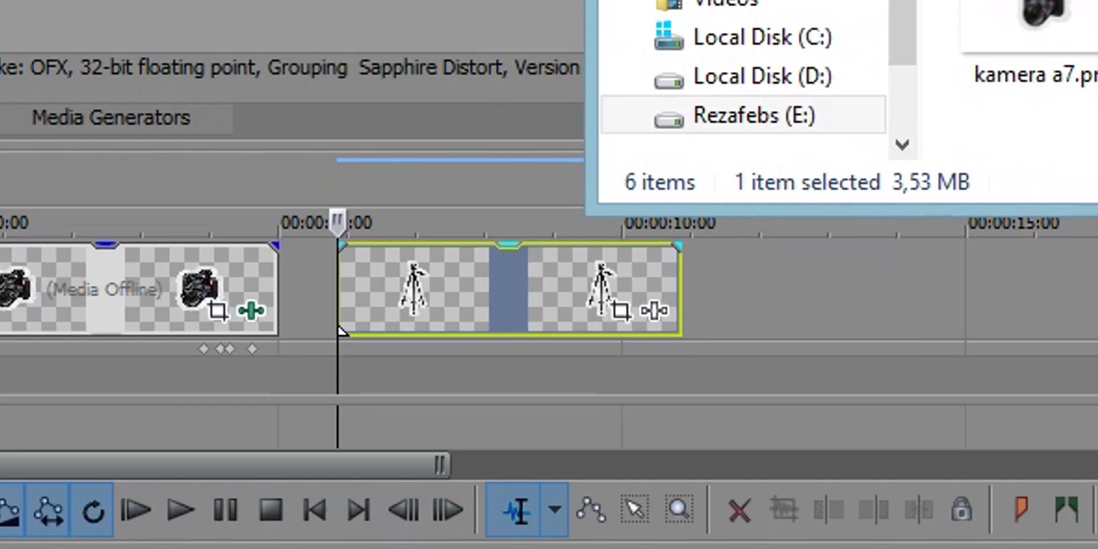
left_click(554, 356)
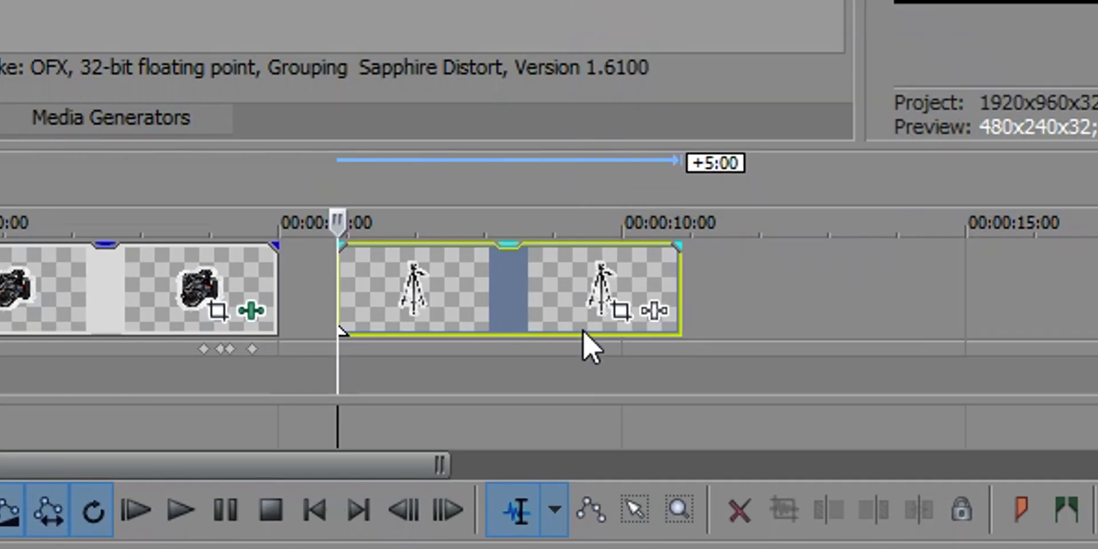
Paste the copied Position keyframes into track 1's Track Motion at 00:00:05:21 for the tripod event
scroll(572, 399, "up", 2)
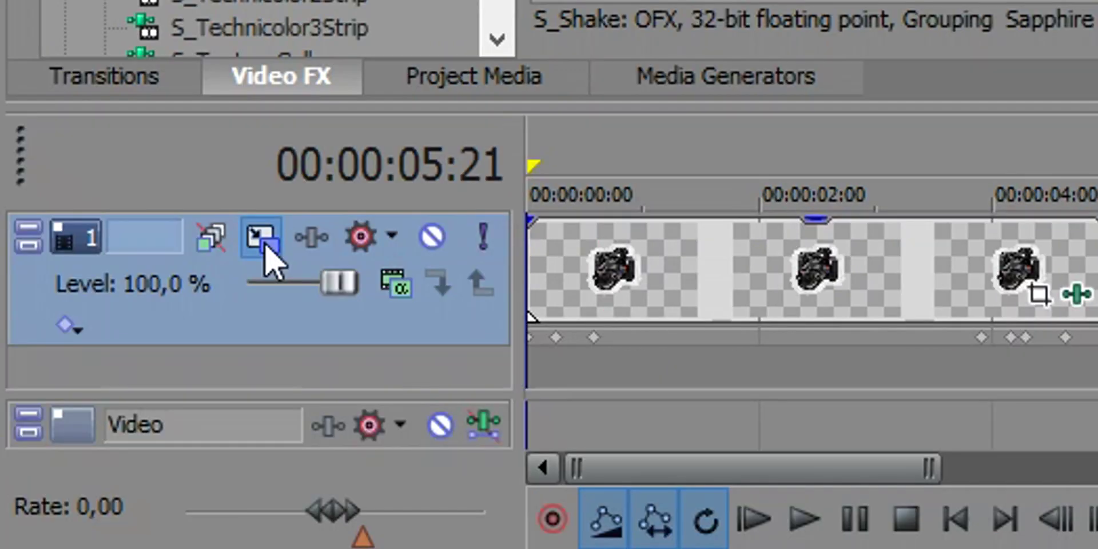
left_click(262, 240)
scroll(314, 179, "up", 5)
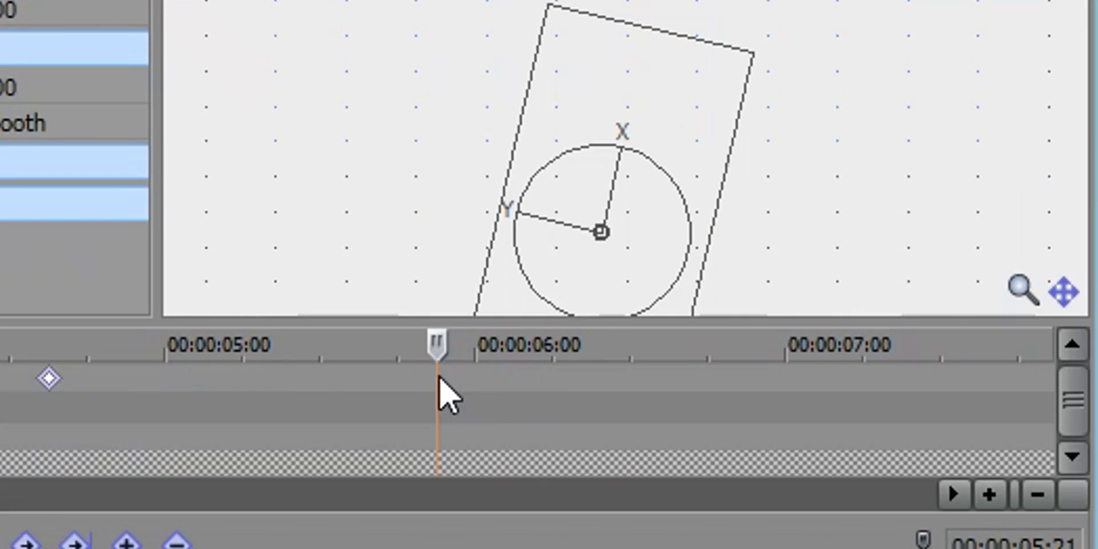
right_click(439, 215)
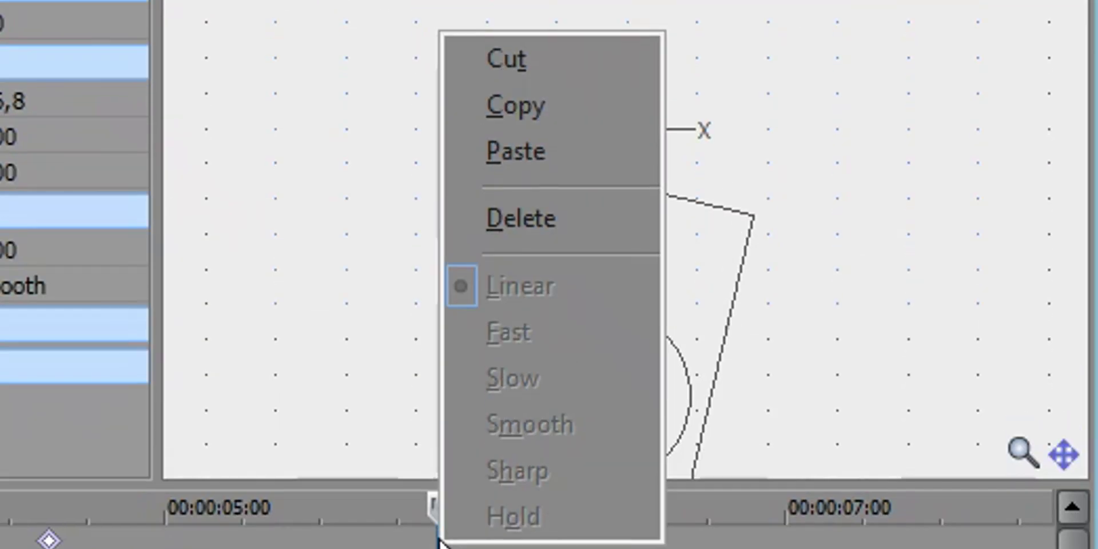
left_click(546, 154)
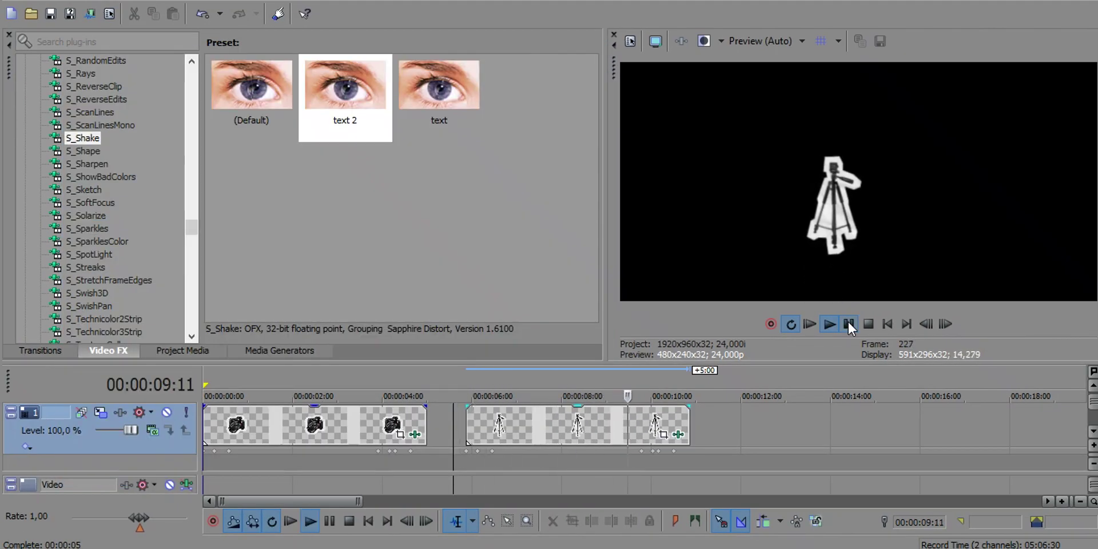
Preview the tripod's pop-in and pop-out animation from the start of its event
left_click(466, 421)
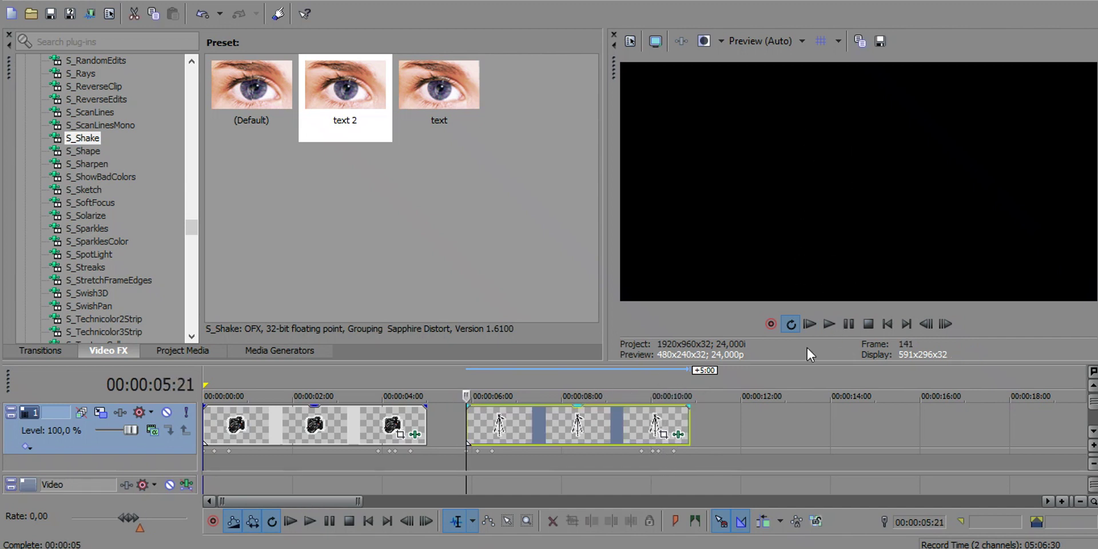
left_click(845, 323)
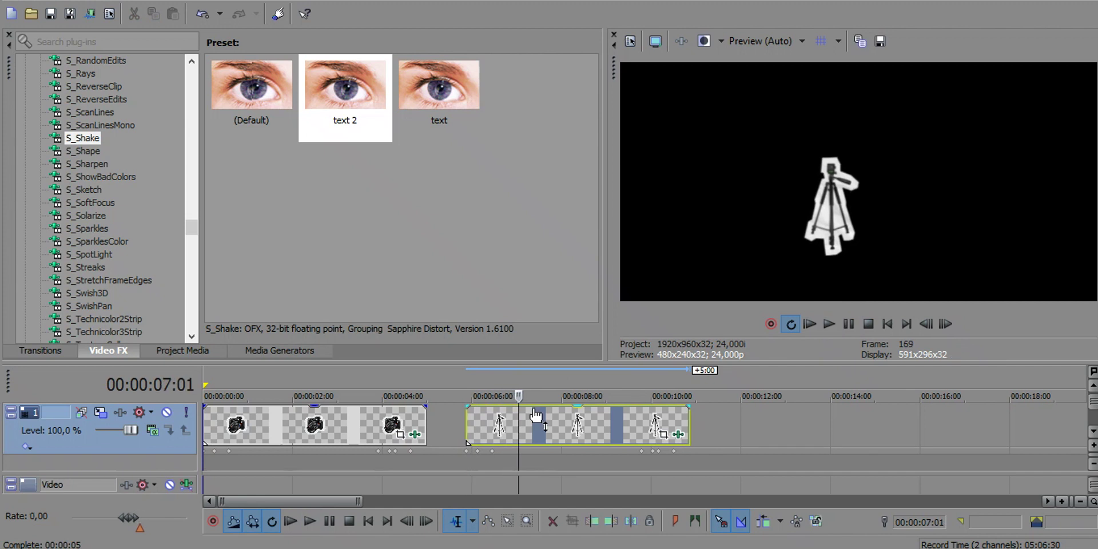
double_click(514, 424)
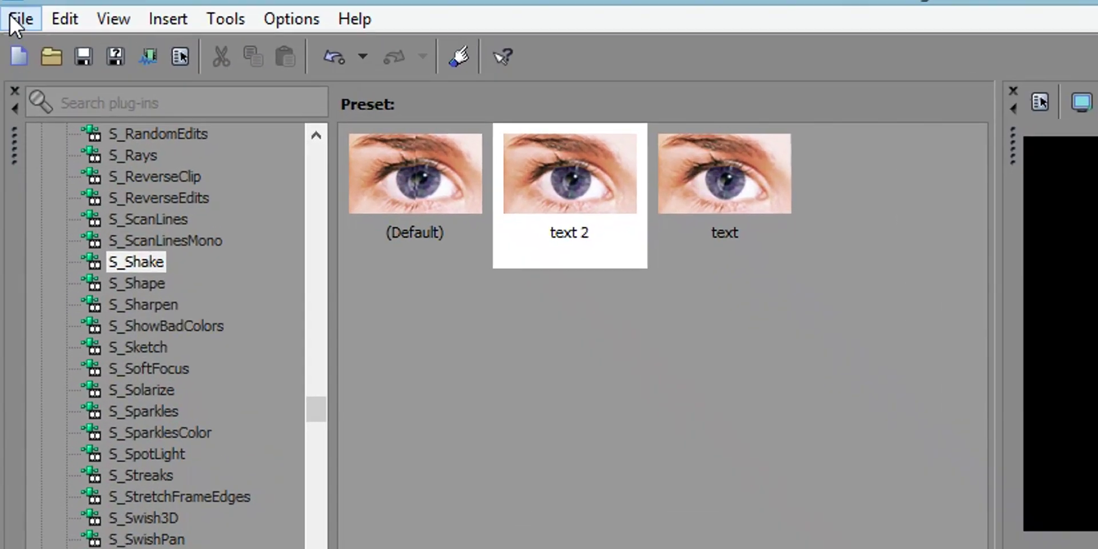
Save the project in the Editing Footages folder as animasi
left_click(8, 1)
left_click(85, 324)
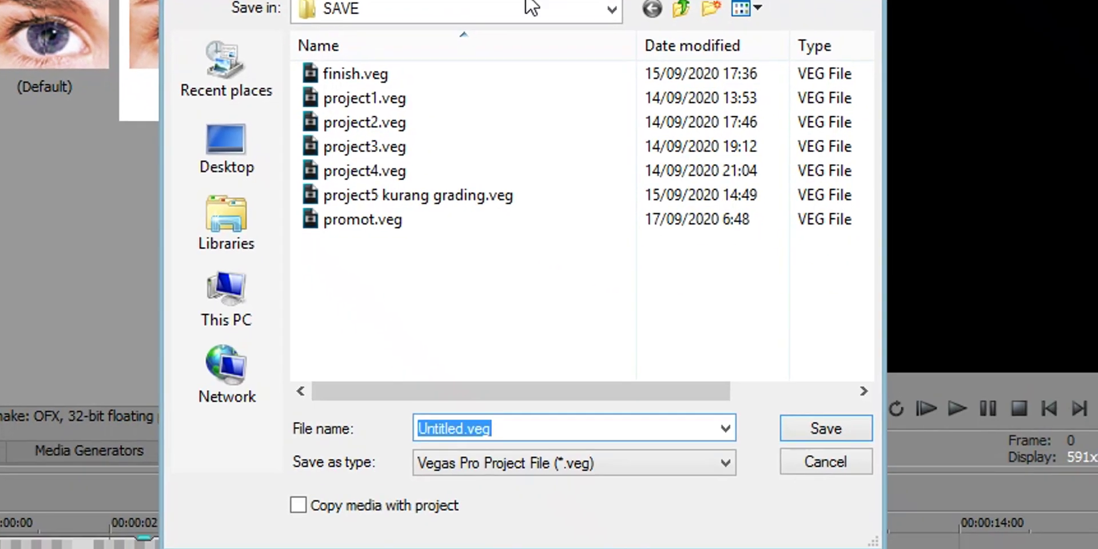
left_click(531, 7)
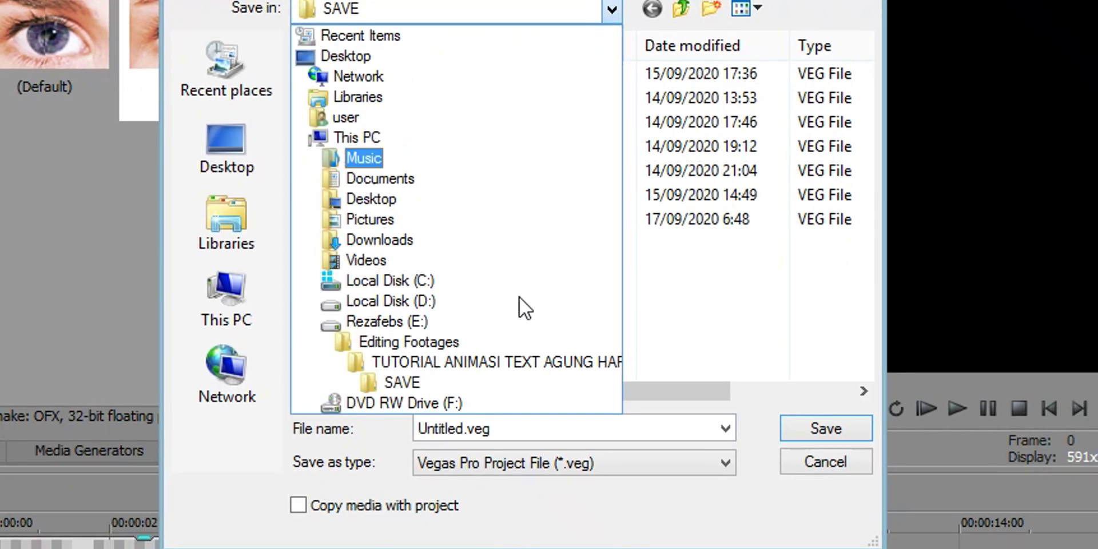
left_click(366, 338)
type("animasi g")
key("BackSpace")
key("BackSpace")
key("Return")
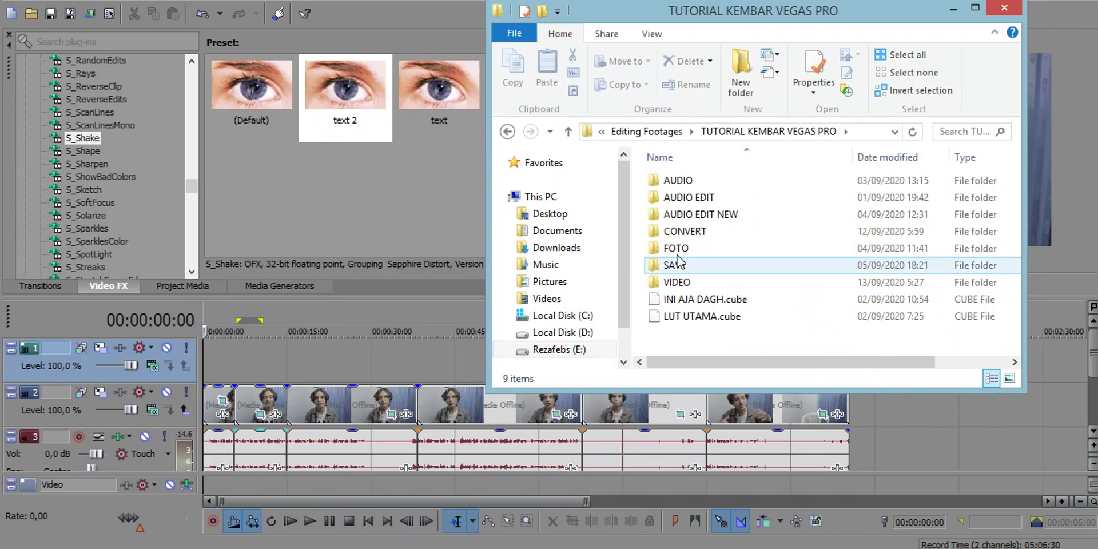
Place tripod.png from the FOTO folder on track 1 at the start of the talking-head project
double_click(670, 269)
left_click_drag(775, 233, 220, 350)
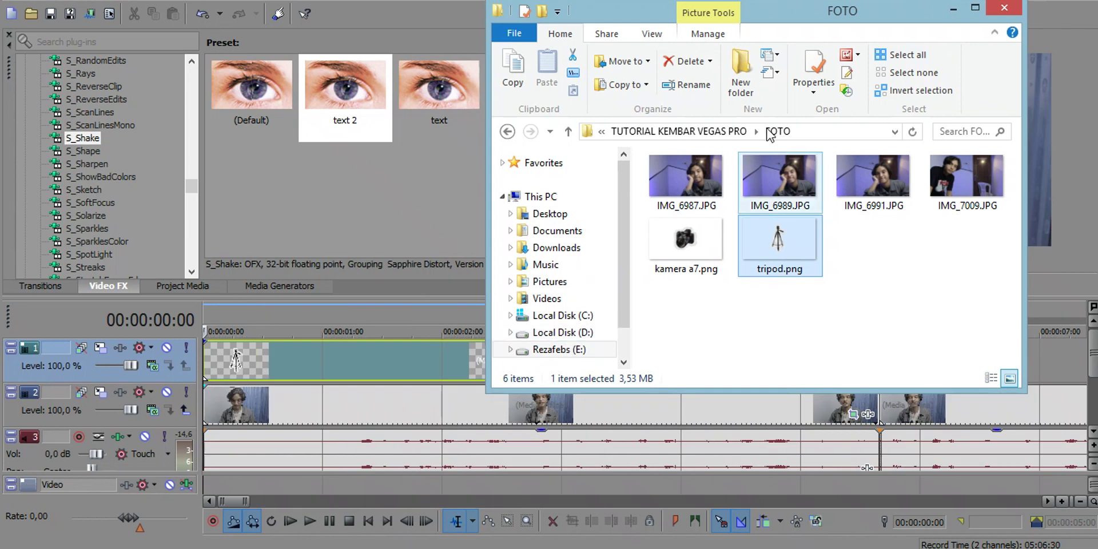
Open animasi.veg from the Editing Footages folder in a second Vegas Pro window and minimize File Explorer
left_click(632, 132)
left_click(635, 131)
scroll(721, 295, "down", 7)
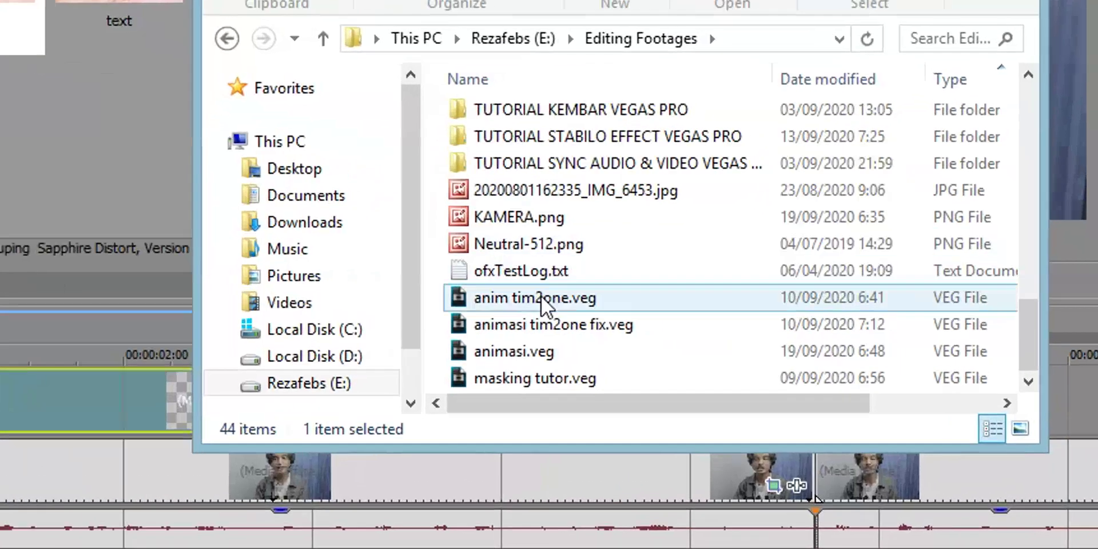
left_click(686, 333)
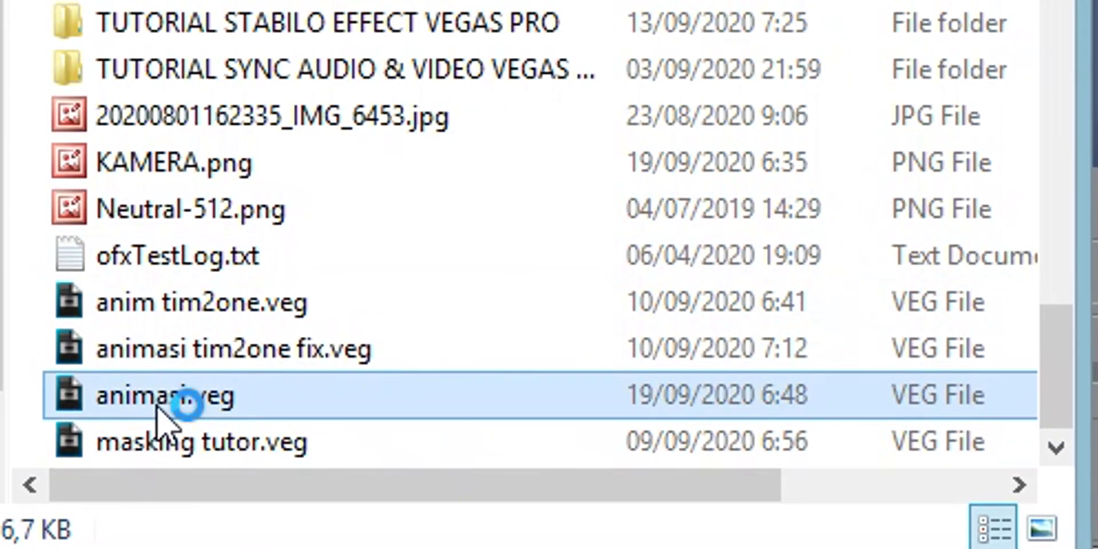
double_click(157, 407)
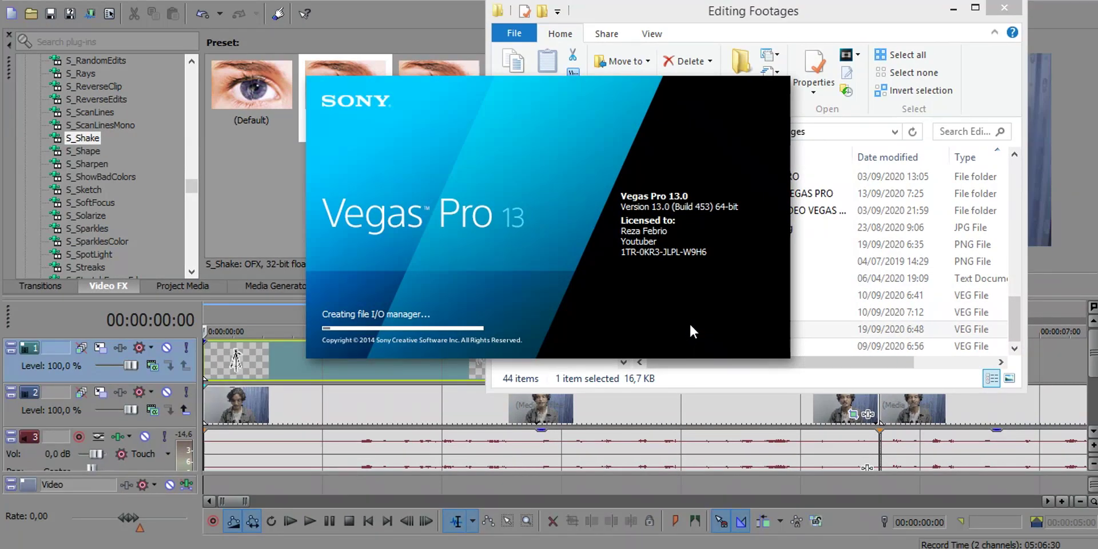
left_click(955, 8)
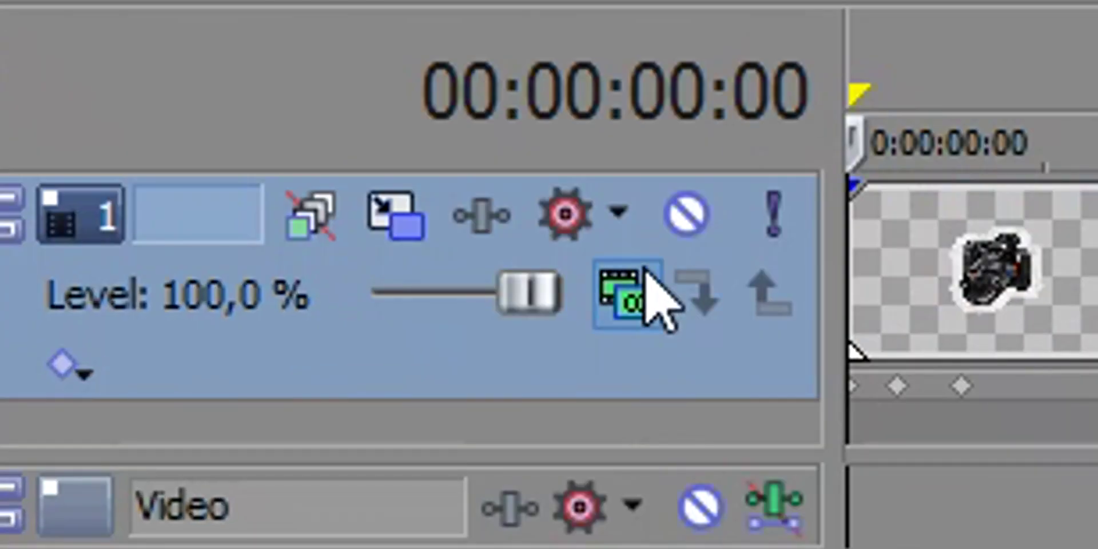
Copy the first event's Position keyframes, from 00:00:00:00 through the exit after 00:00:04:00, in the animasi project's Track Motion
left_click(421, 216)
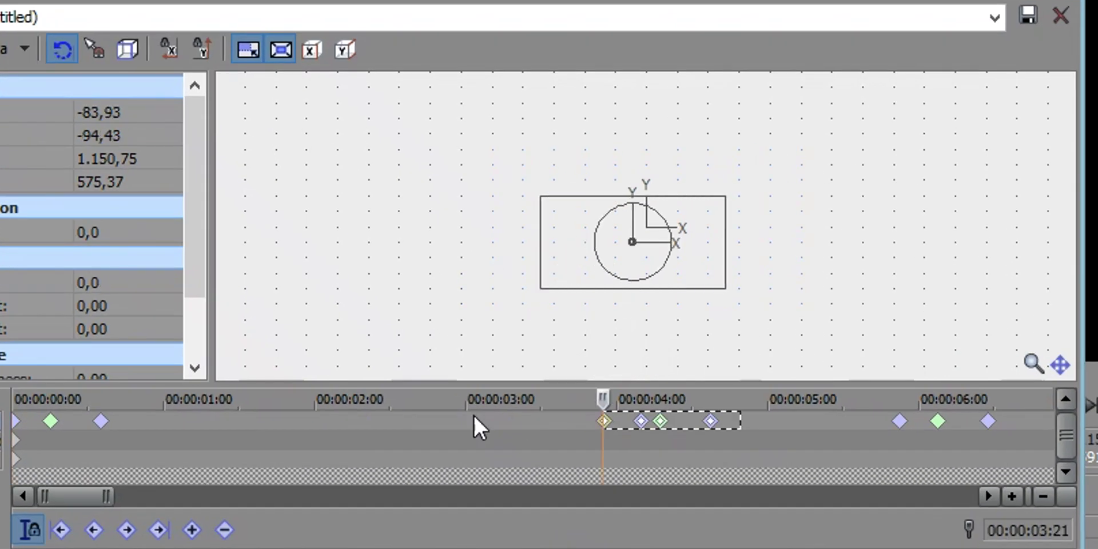
key("shift+Home")
left_click(130, 442)
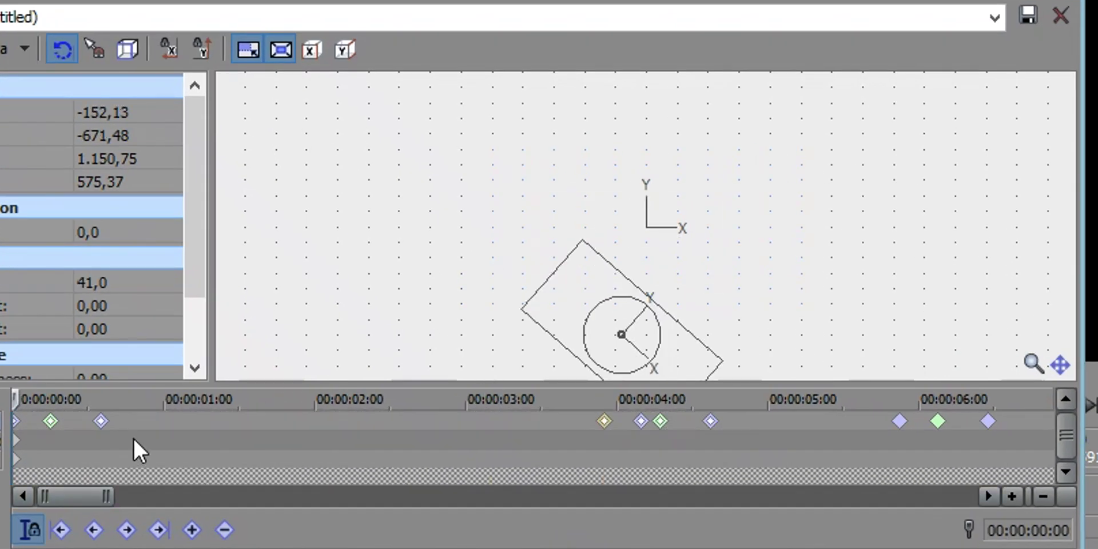
right_click(163, 422)
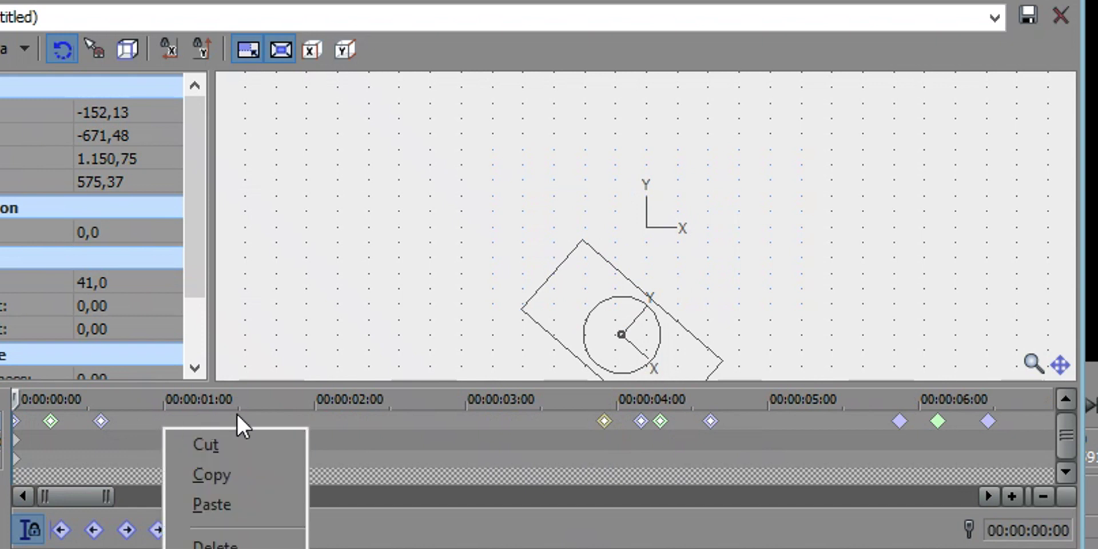
left_click(240, 470)
left_click(529, 495)
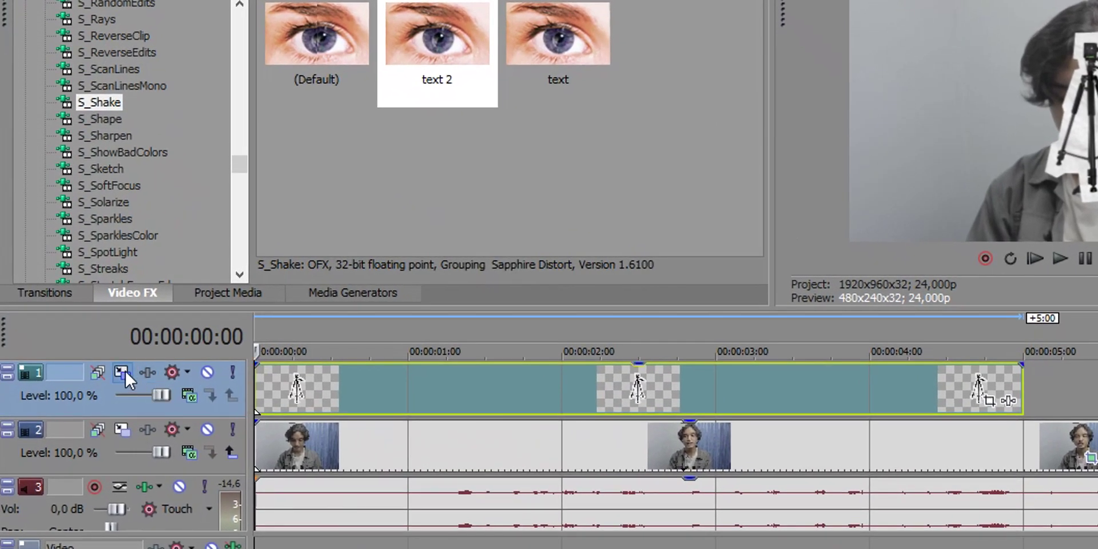
Paste the copied Position keyframes at 00:00:00:00 in the Track Motion of the talking-head project's tripod track
left_click(125, 371)
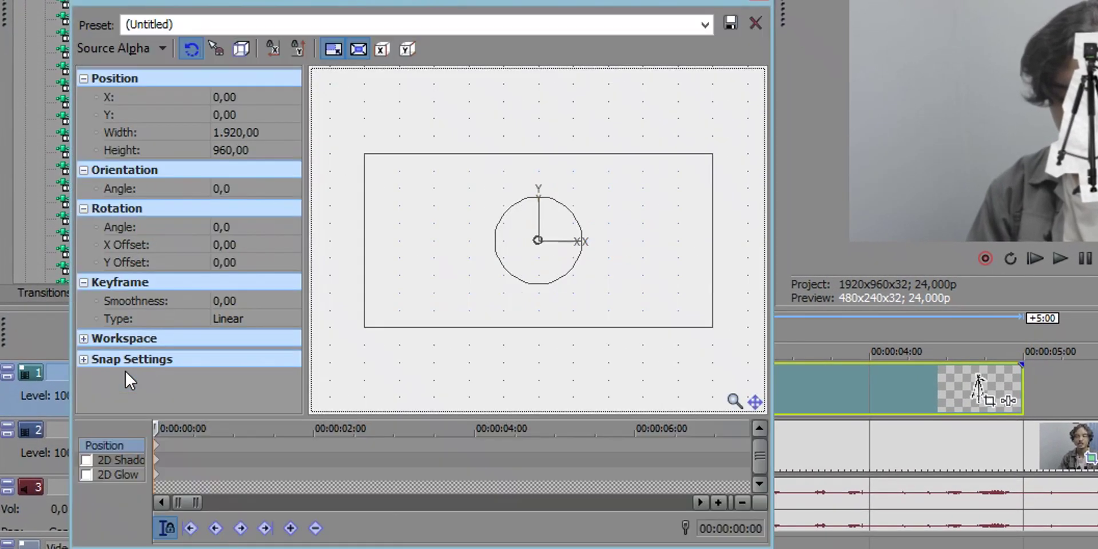
right_click(191, 439)
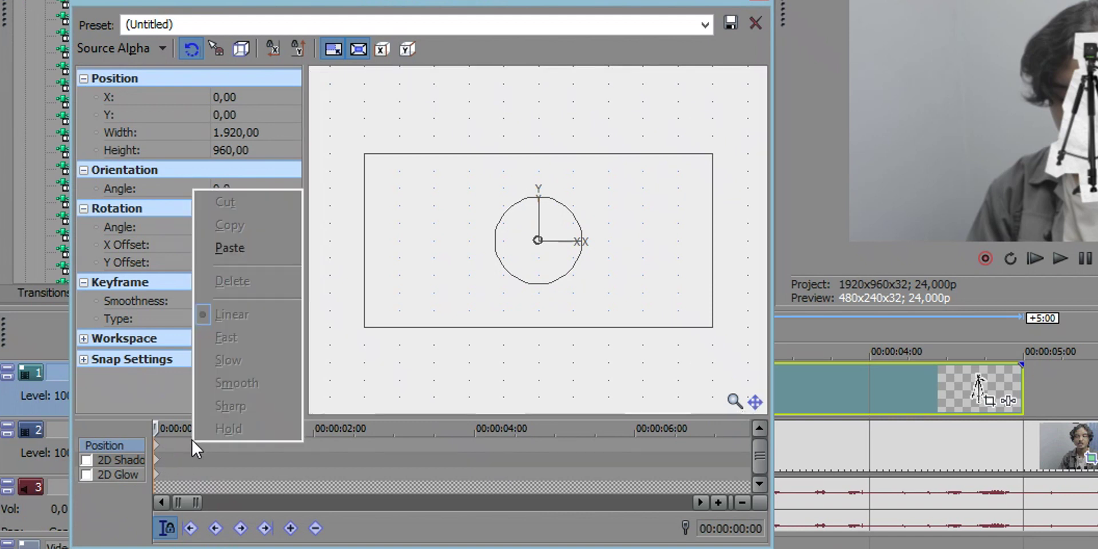
left_click(260, 249)
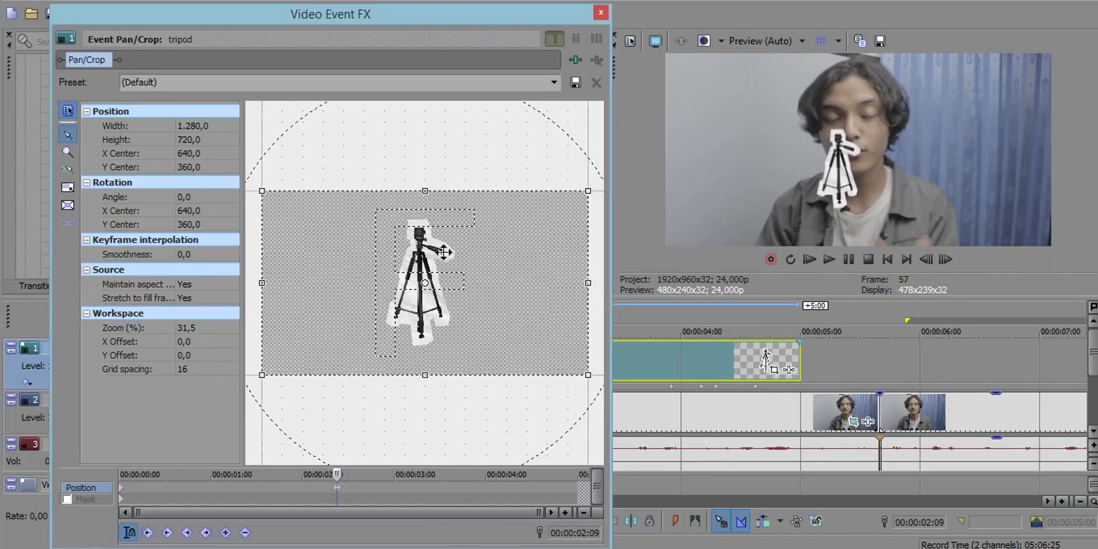
Shift the tripod event's Pan/Crop frame horizontally so the tripod stands beside the man over the plain wall, and preview it from the start
left_click_drag(444, 251, 468, 252)
scroll(468, 252, "down", 2)
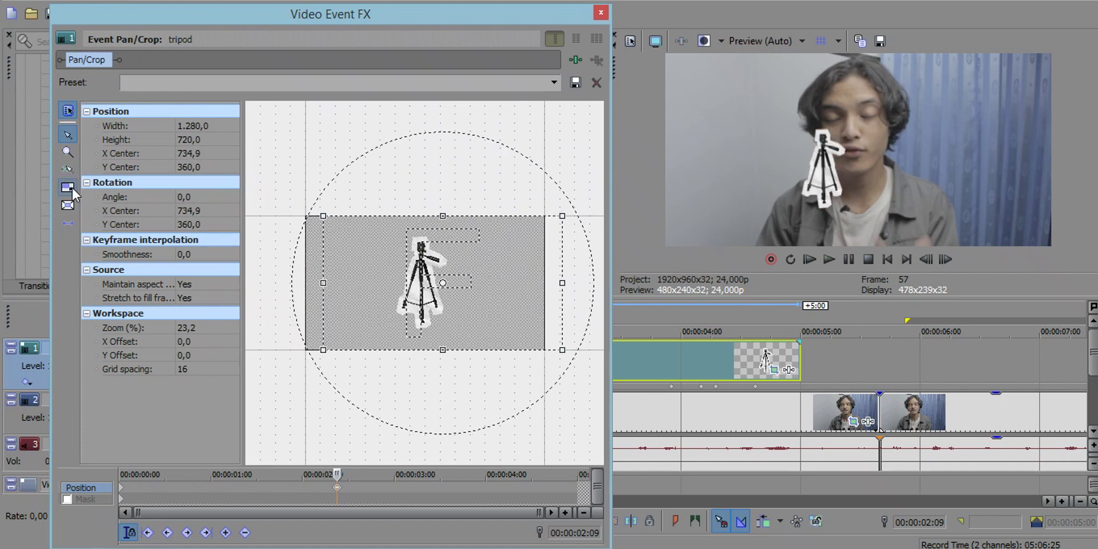
left_click_drag(531, 265, 609, 244)
scroll(610, 245, "down", 2)
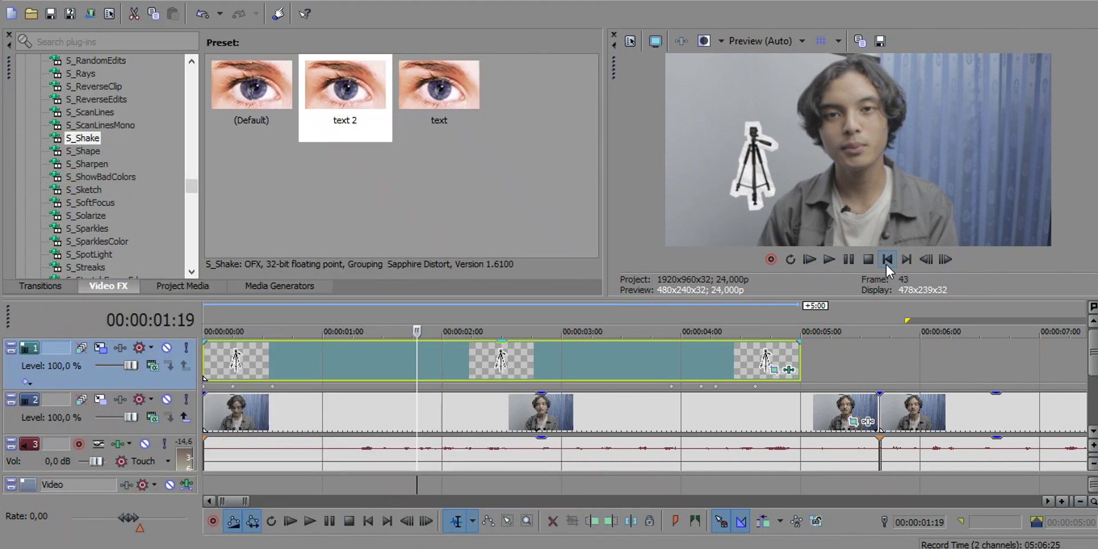
left_click(848, 259)
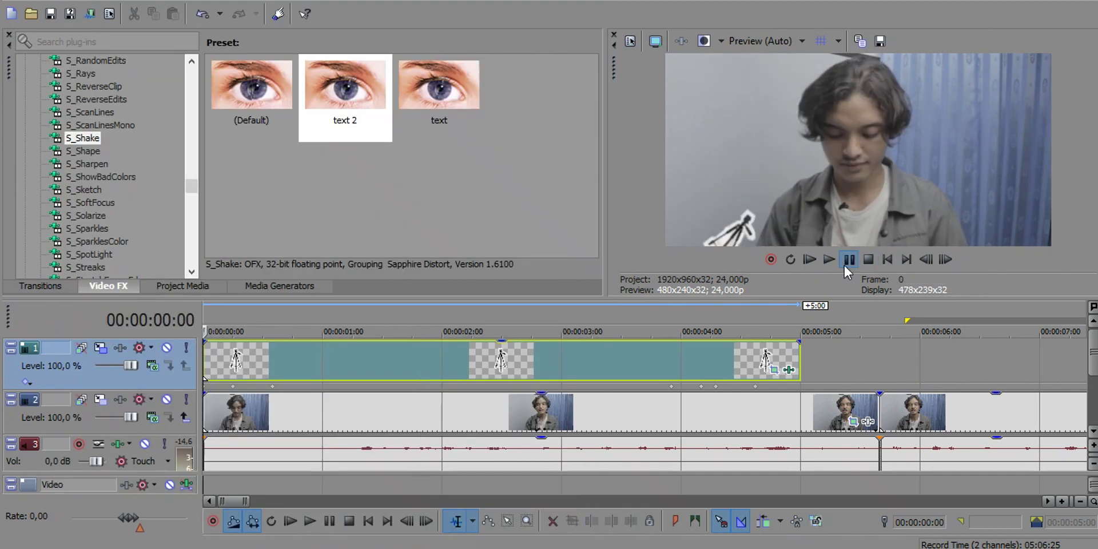